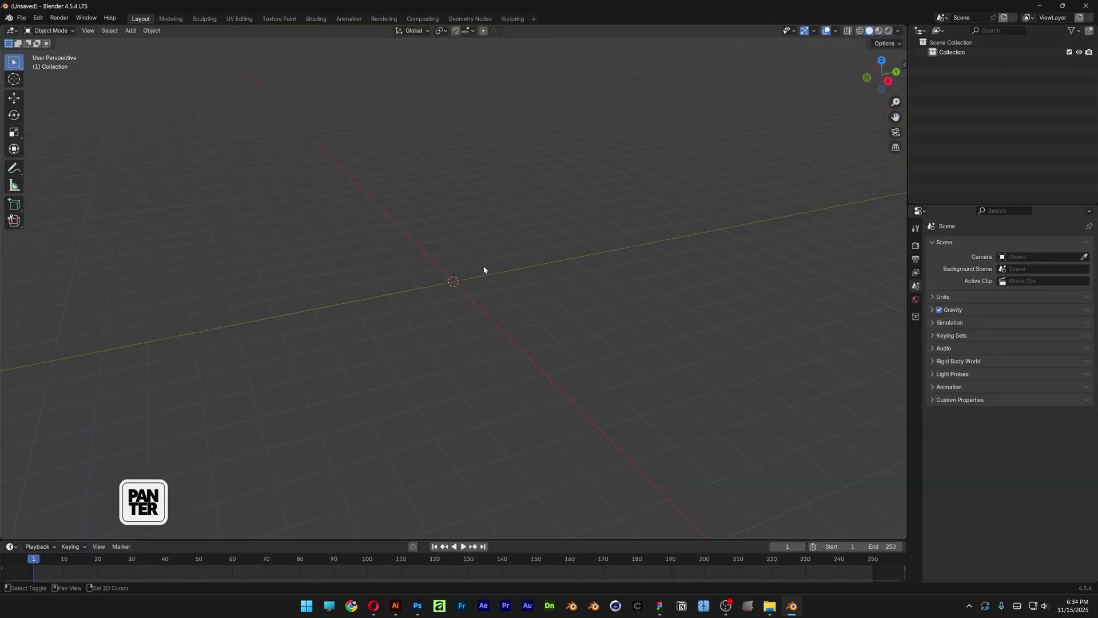
Add a text object and replace its placeholder text with 'Panter'
key(shift+a)
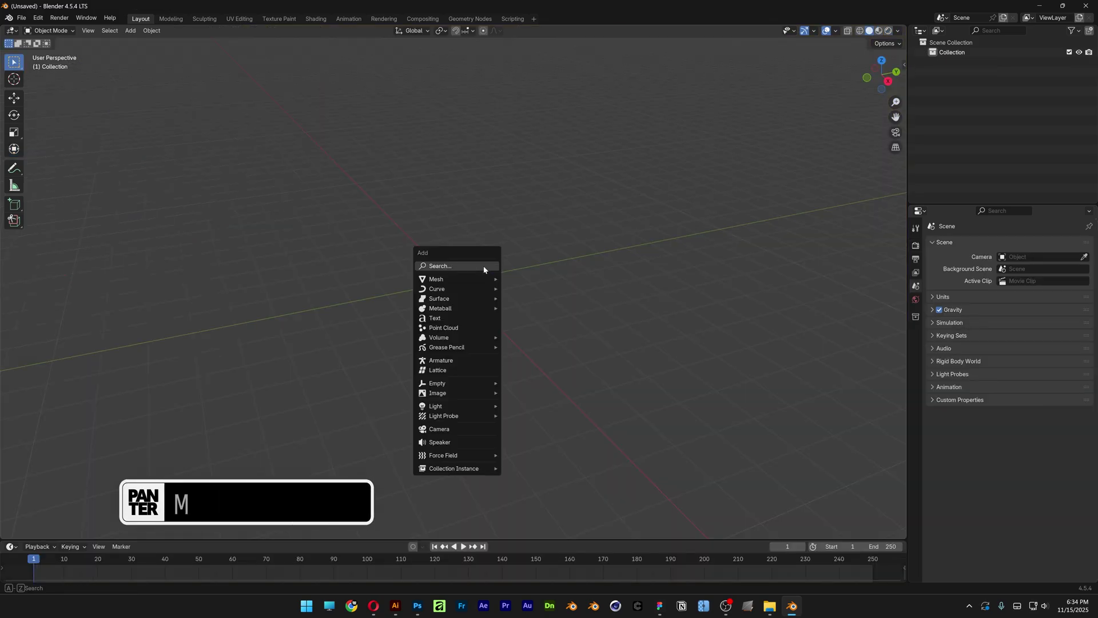
click(455, 322)
middle_drag(450, 318, 600, 312)
key(Tab)
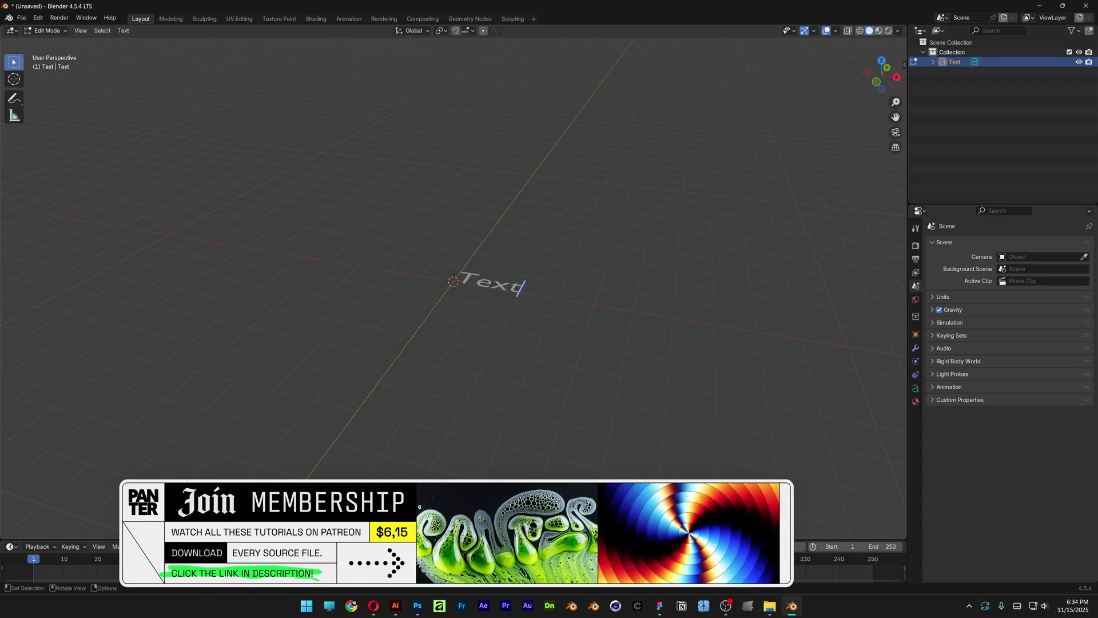
key(BackSpace)
key(BackSpace)
key(BackSpace)
key(BackSpace)
text(Panter)
key(Tab)
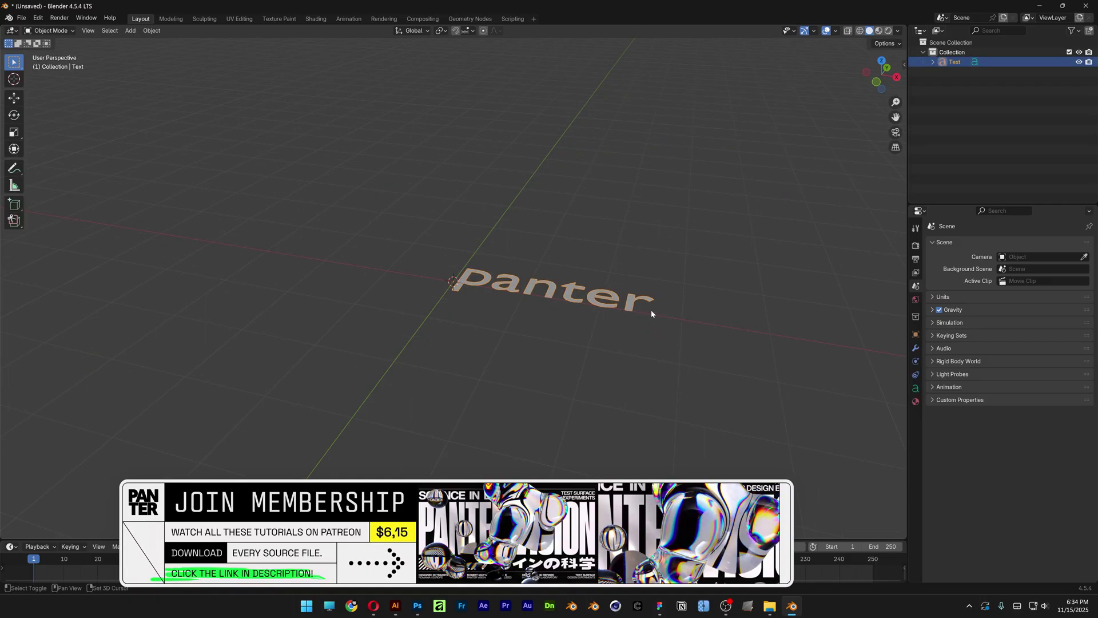
Set the text's Regular font to BubbleFontTest1.otf (Bubble Font Test1 Regular)
scroll(651, 310, up, 3)
click(916, 389)
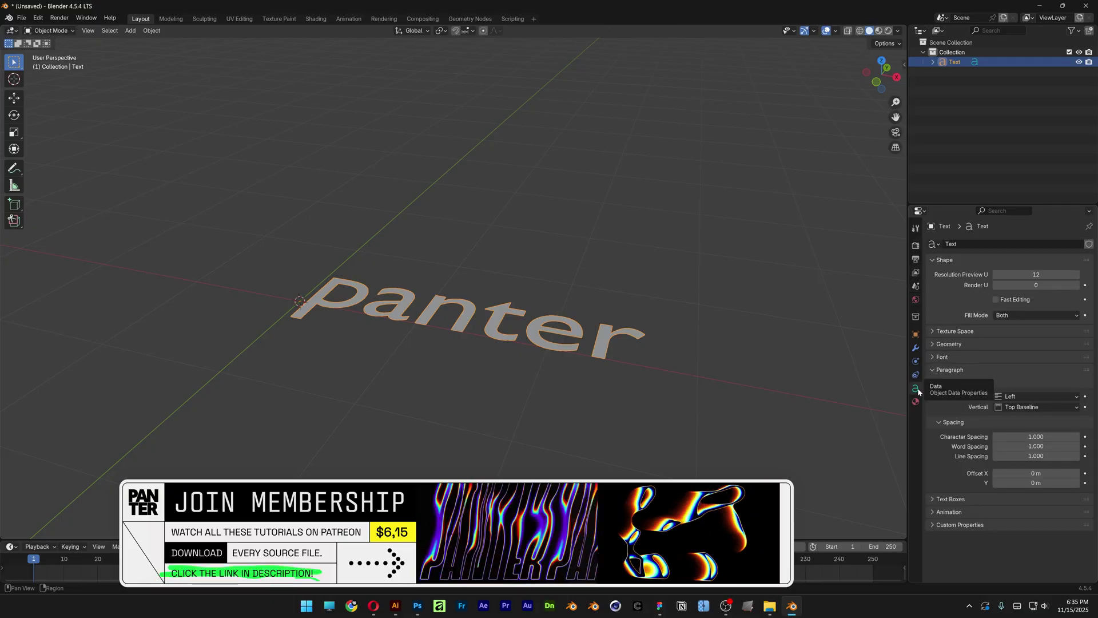
click(942, 356)
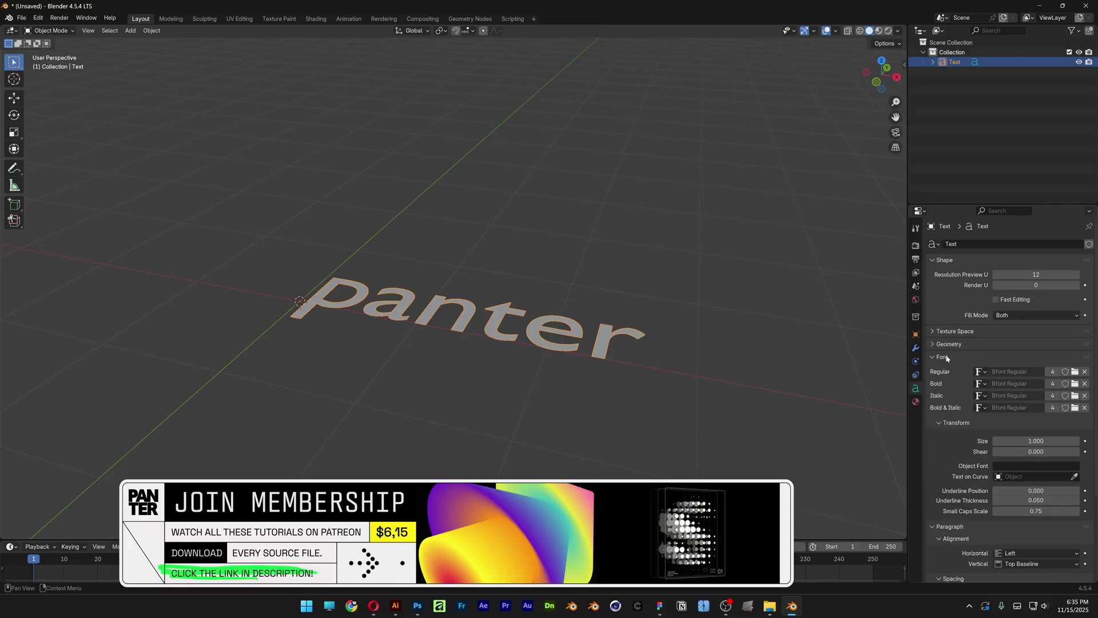
click(1075, 372)
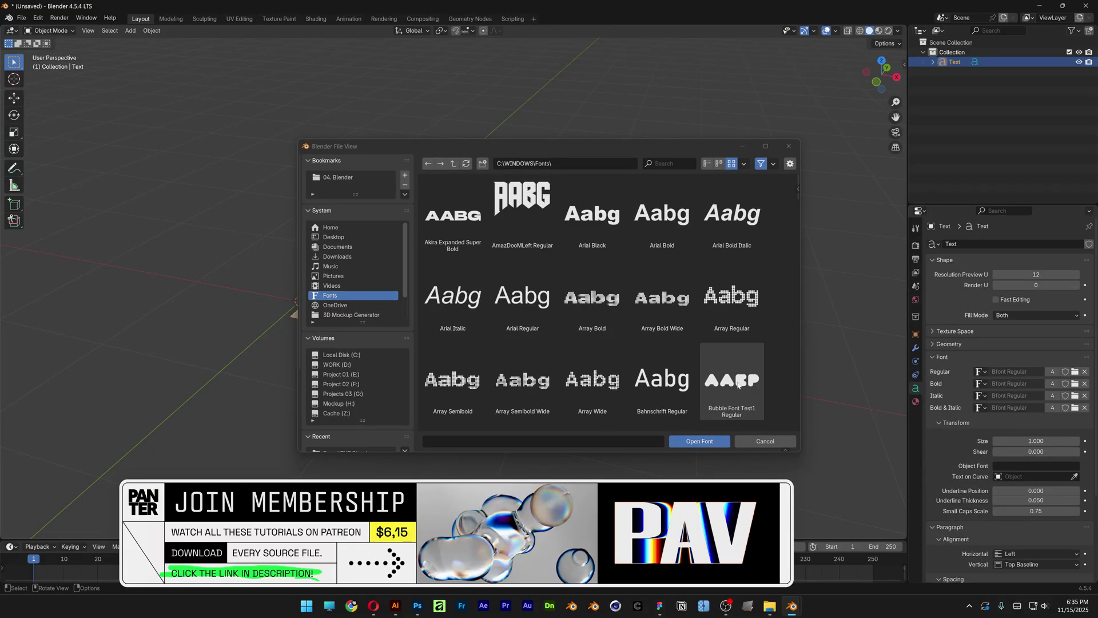
click(709, 440)
Convert the Panter text object into a mesh
right_click(465, 310)
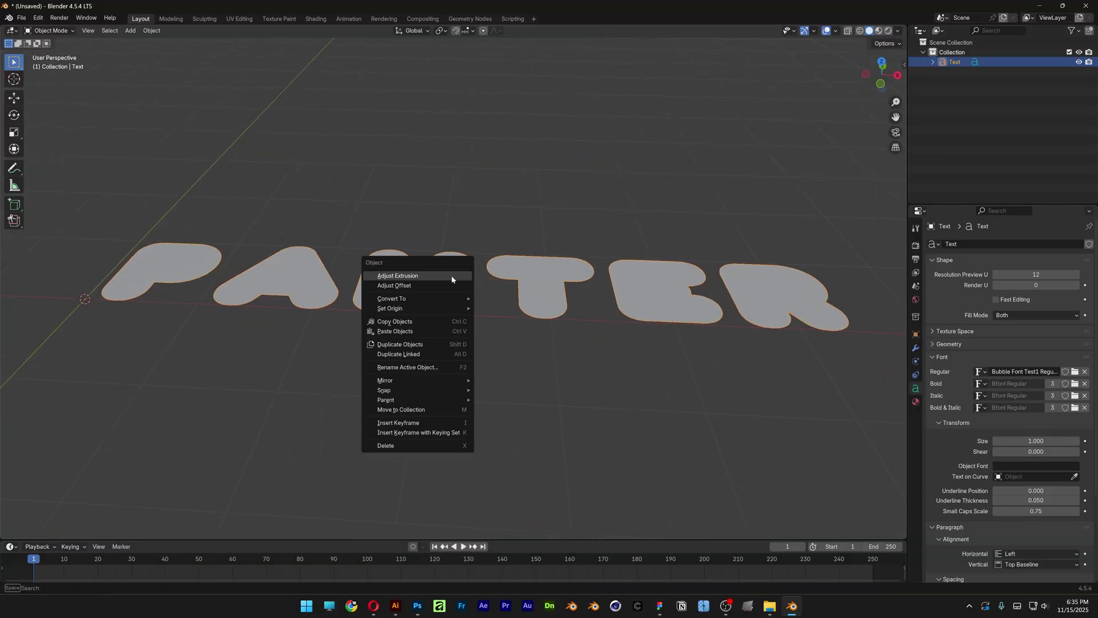
mouse_move(455, 301)
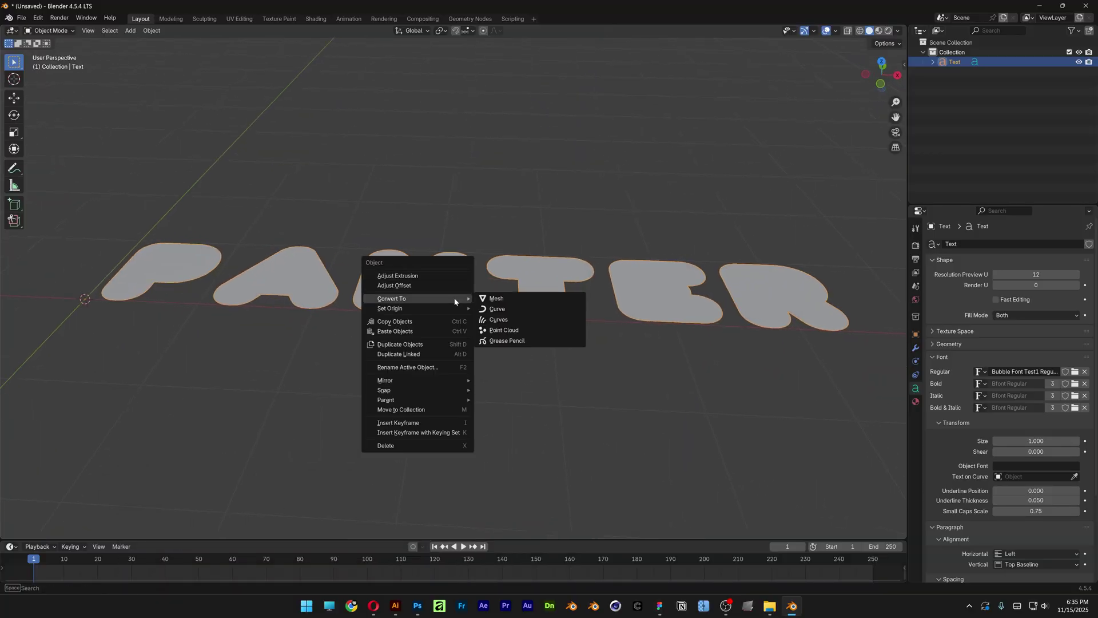
click(507, 299)
Dissolve all faces of the letter mesh into clean flat letter shapes
key(Tab)
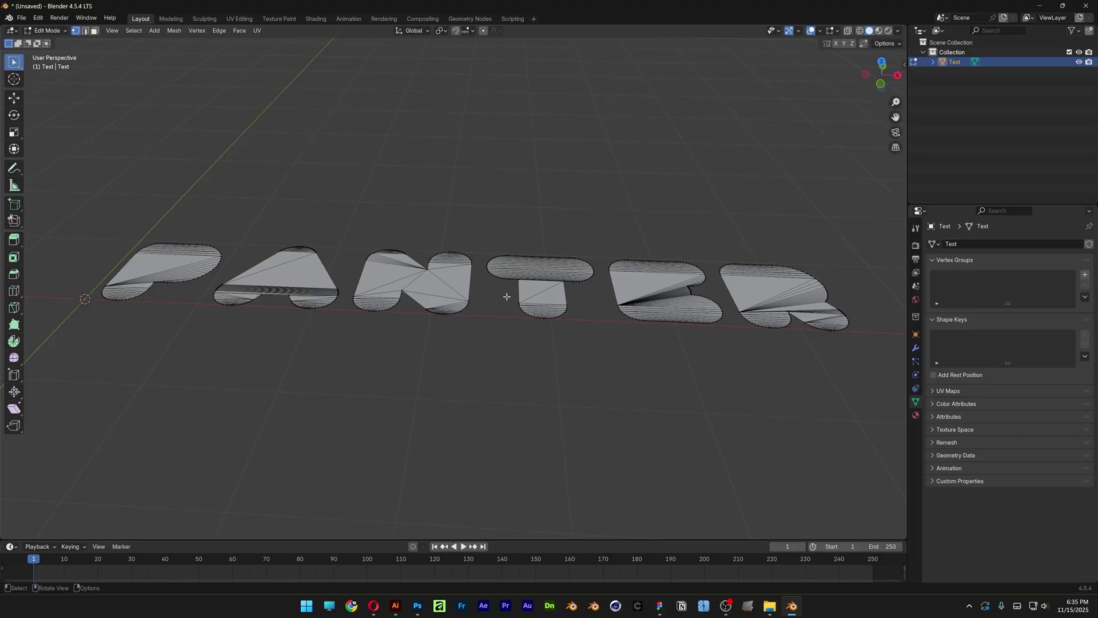
key(a)
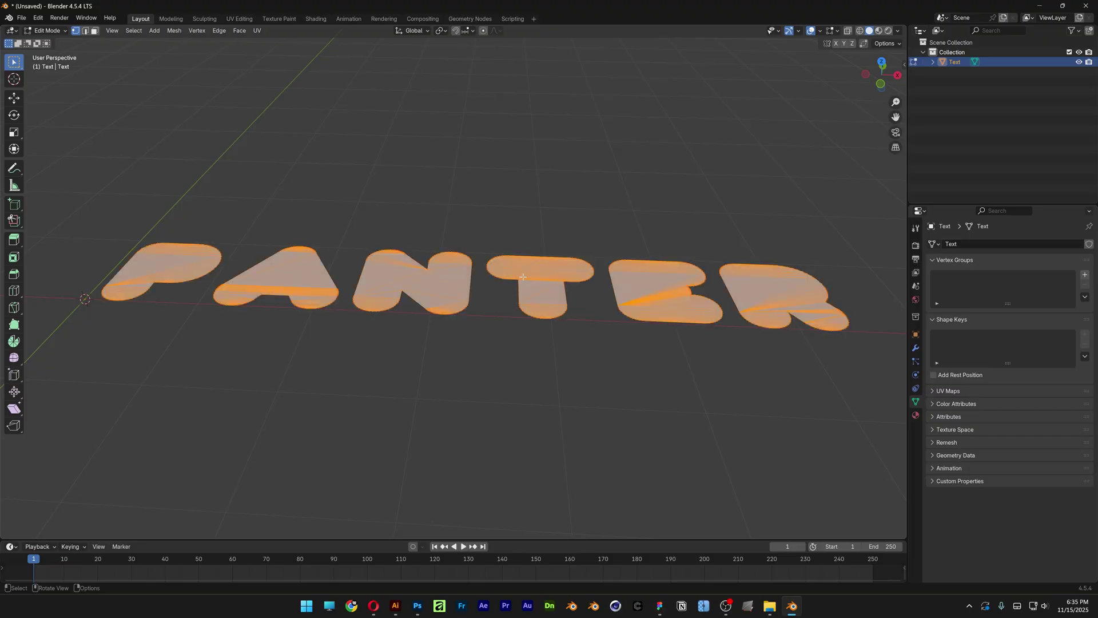
key(x)
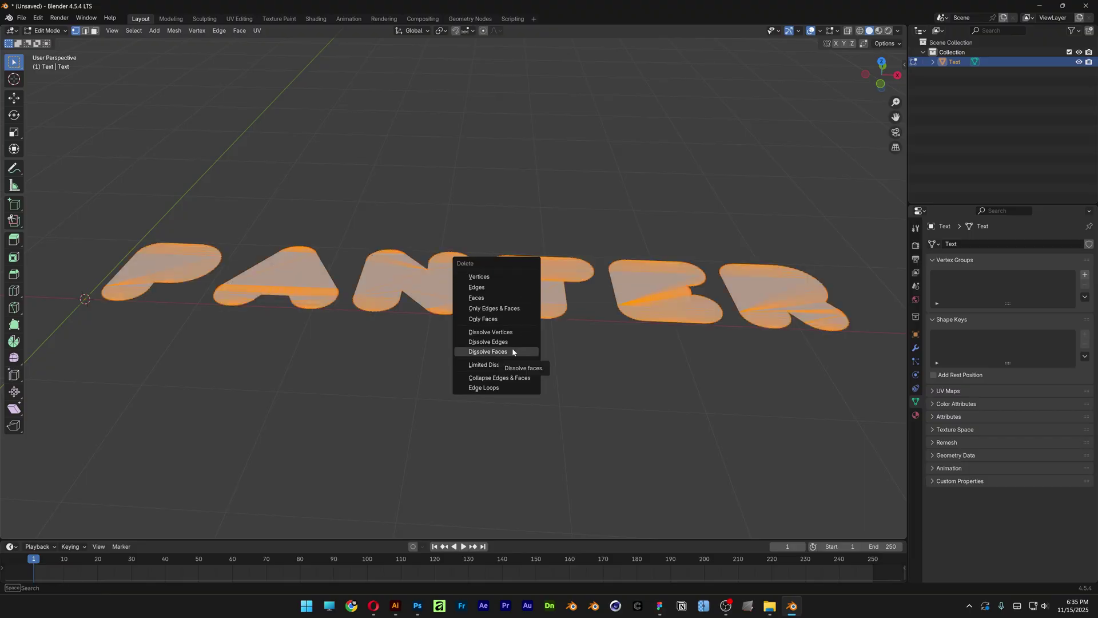
click(513, 352)
middle_drag(512, 352, 497, 335)
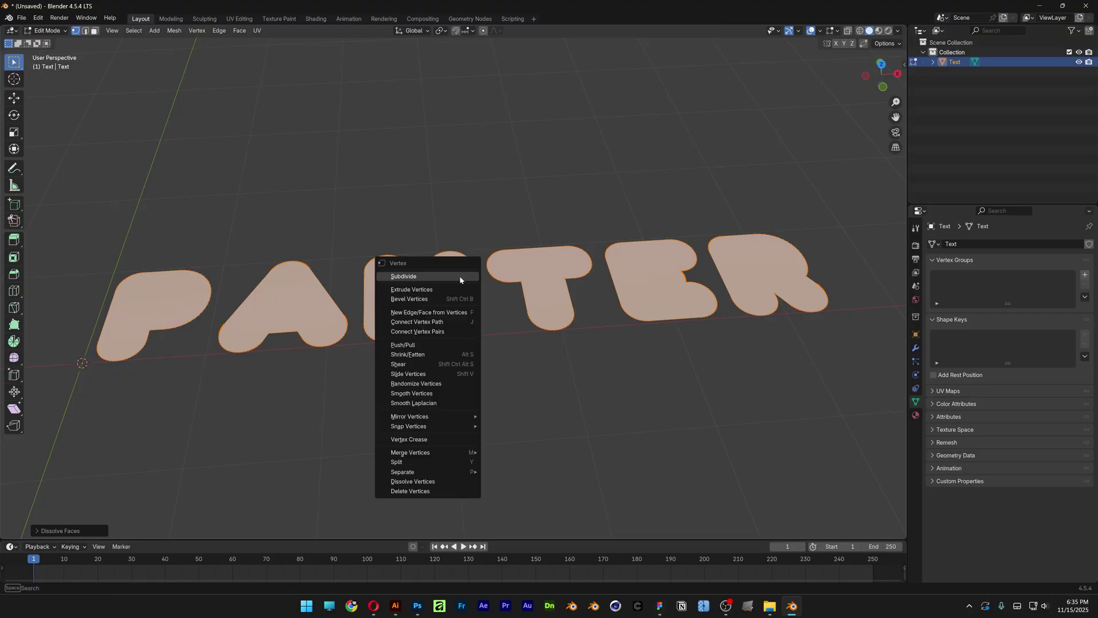
Separate the mesh by loose parts so each letter becomes its own object
right_click(461, 279)
mouse_move(476, 473)
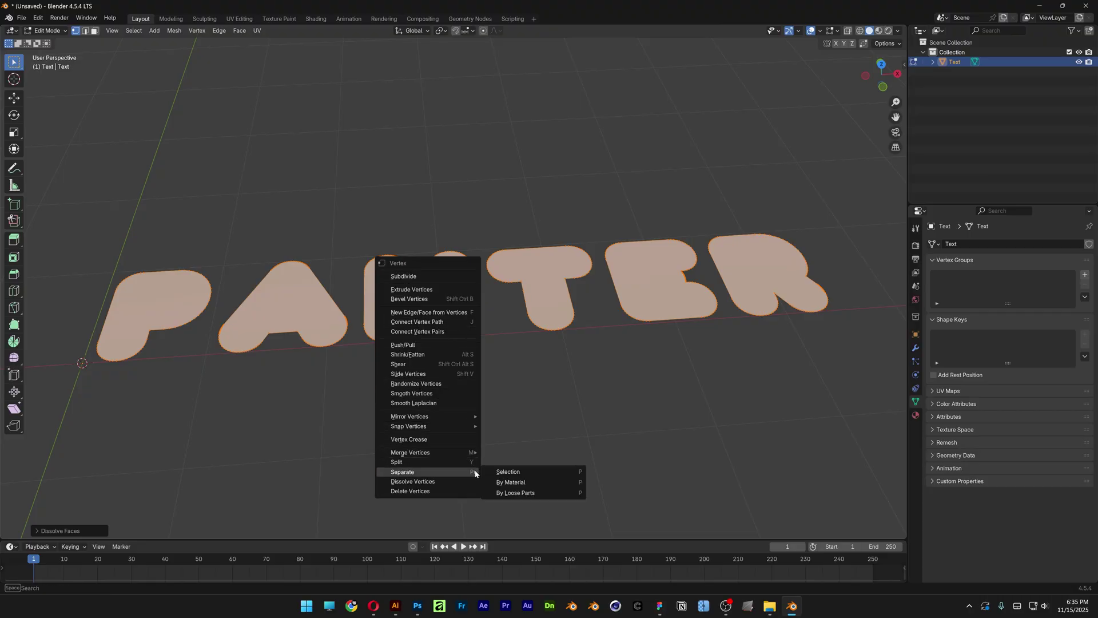
click(526, 494)
shift+middle_drag(730, 365, 552, 371)
In front orthographic view, extrude the selected R letter upward to give it thickness
scroll(630, 346, up, 3)
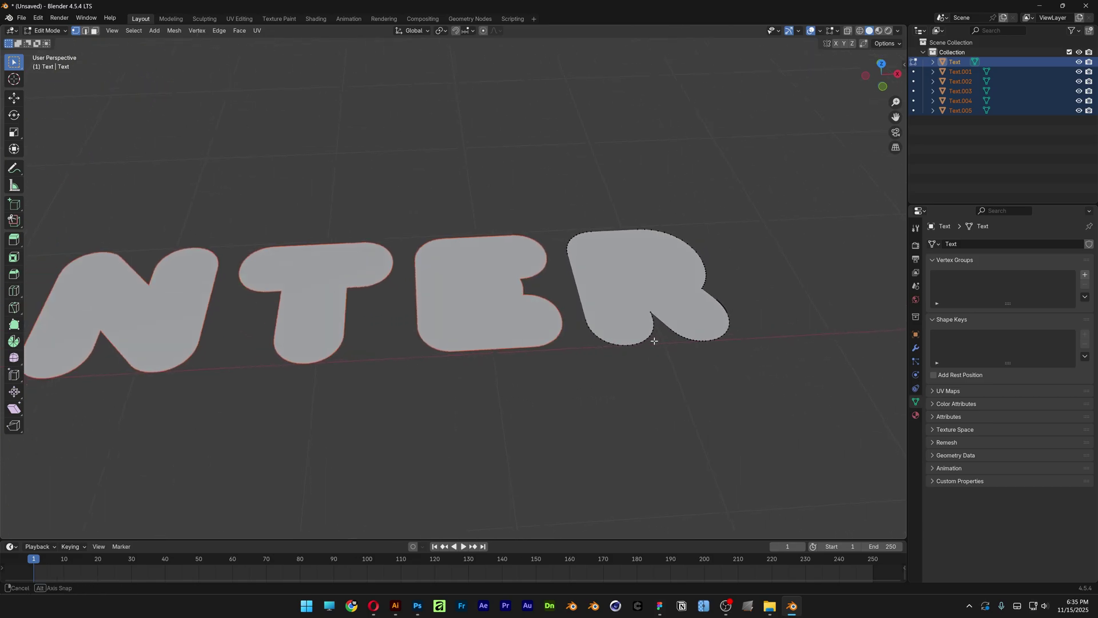
mouse_move(651, 339)
middle_down()
mouse_move(643, 326)
mouse_move(634, 351)
mouse_move(650, 326)
middle_up()
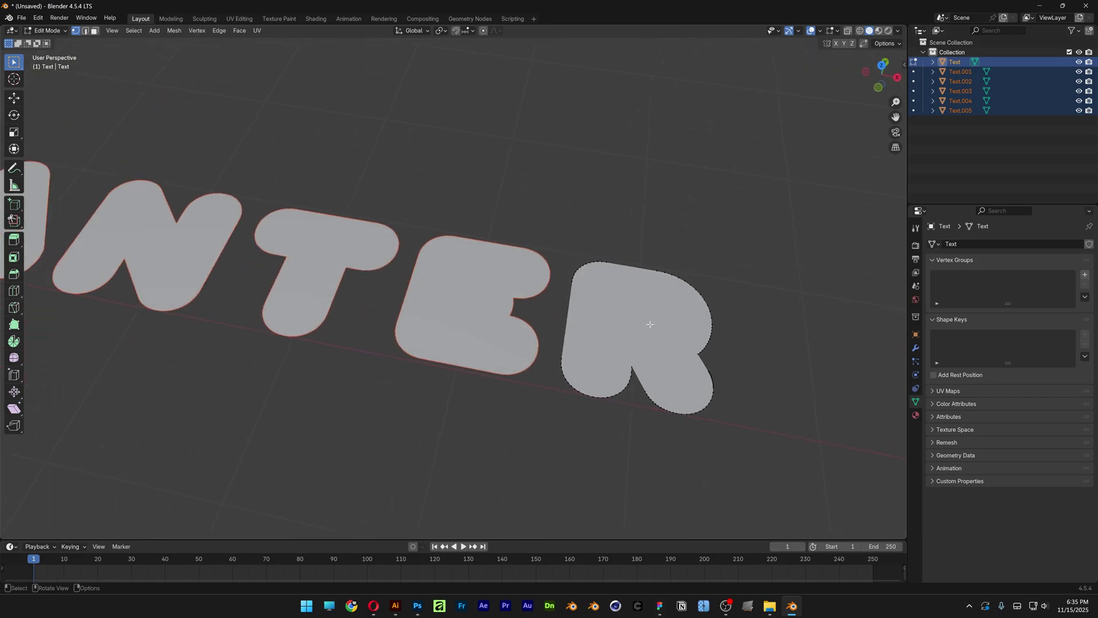
click(621, 319)
middle_drag(621, 318, 684, 182)
click(886, 81)
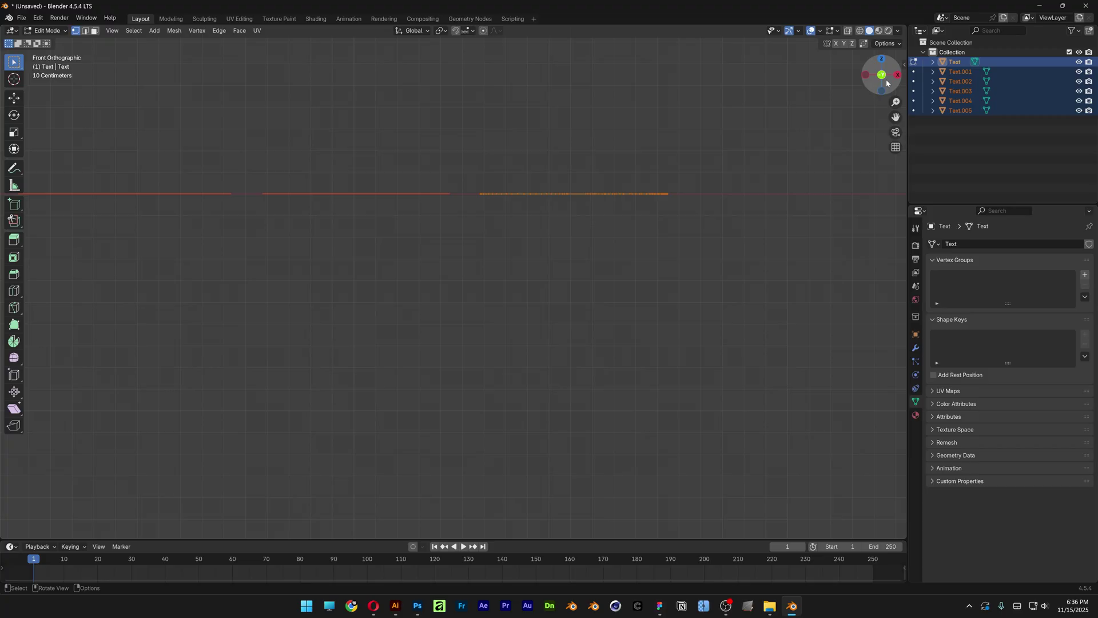
shift+middle_drag(728, 132, 708, 228)
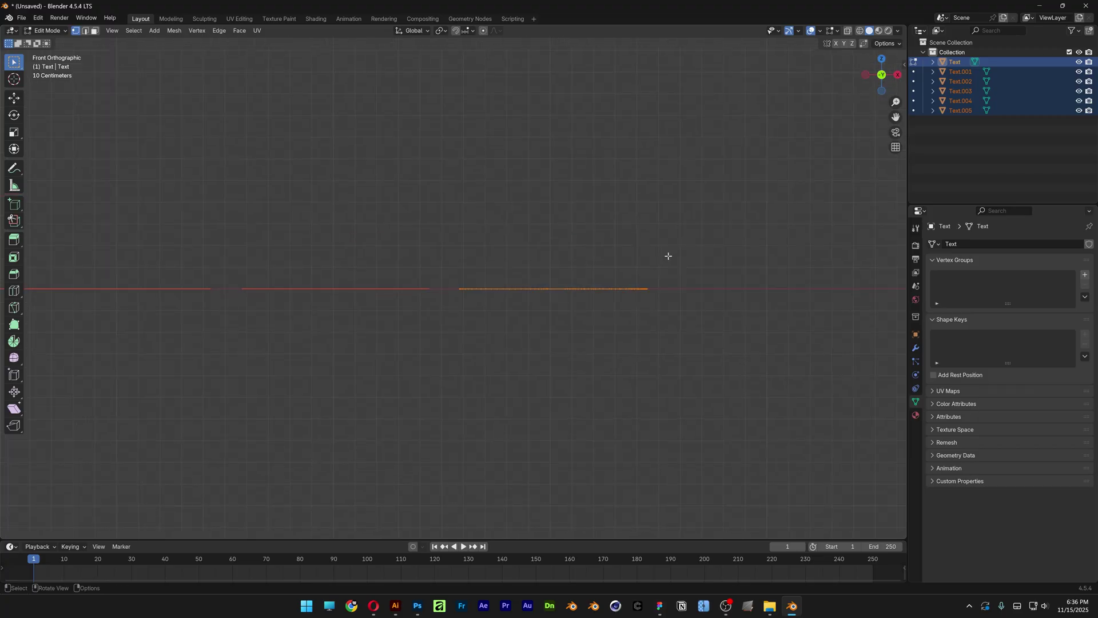
key(e)
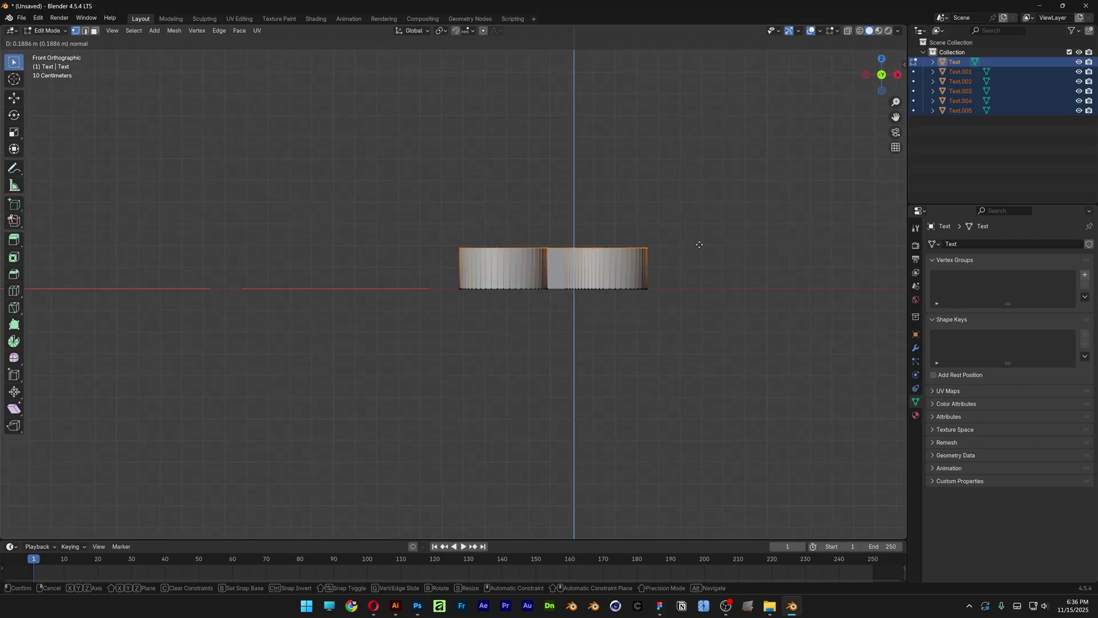
click(699, 243)
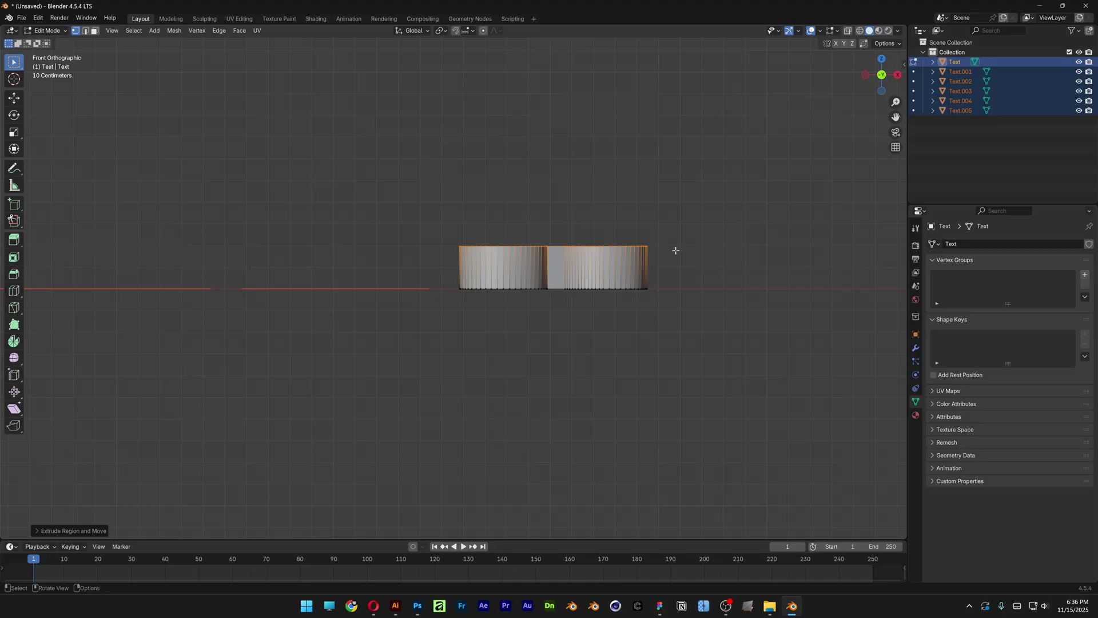
key(Tab)
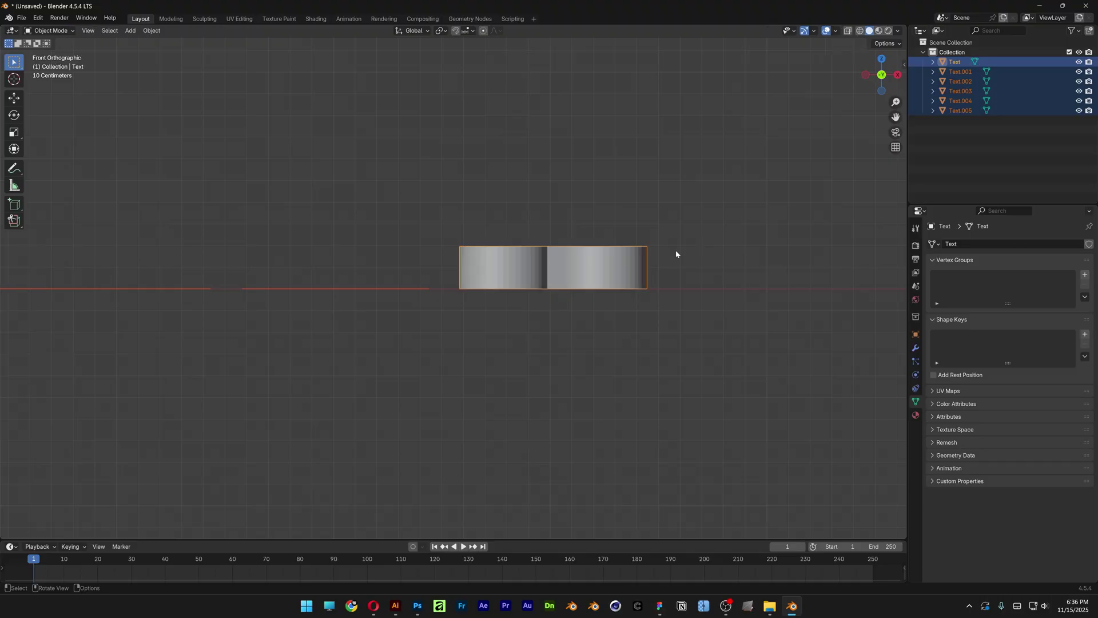
Extrude the flat letter Text.001 up to match its neighbours' height
click(406, 323)
click(352, 290)
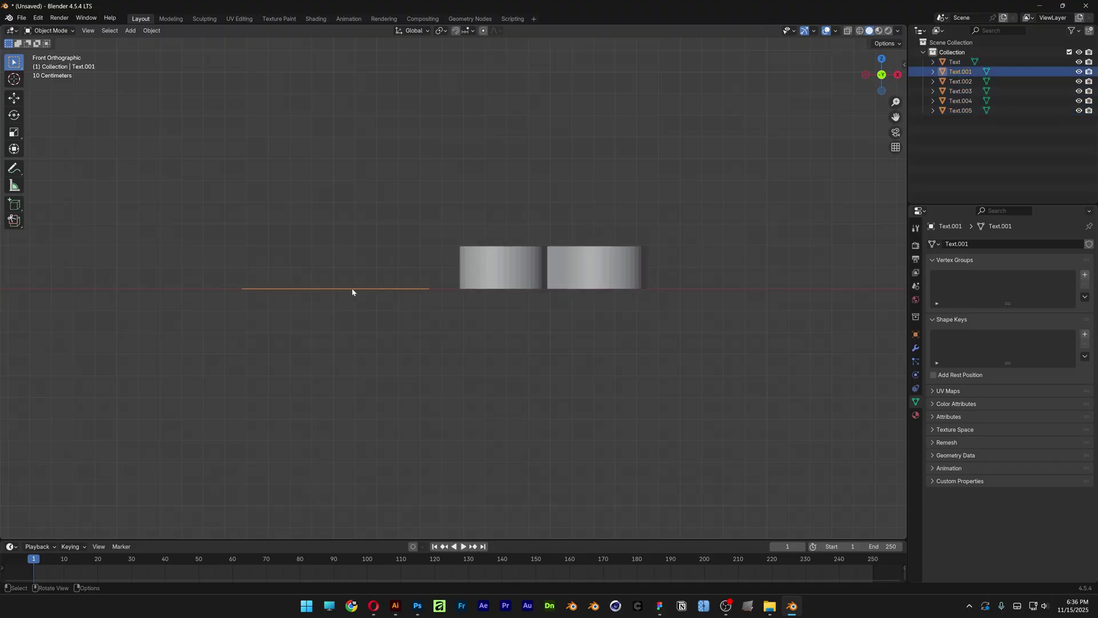
middle_drag(324, 265, 532, 277)
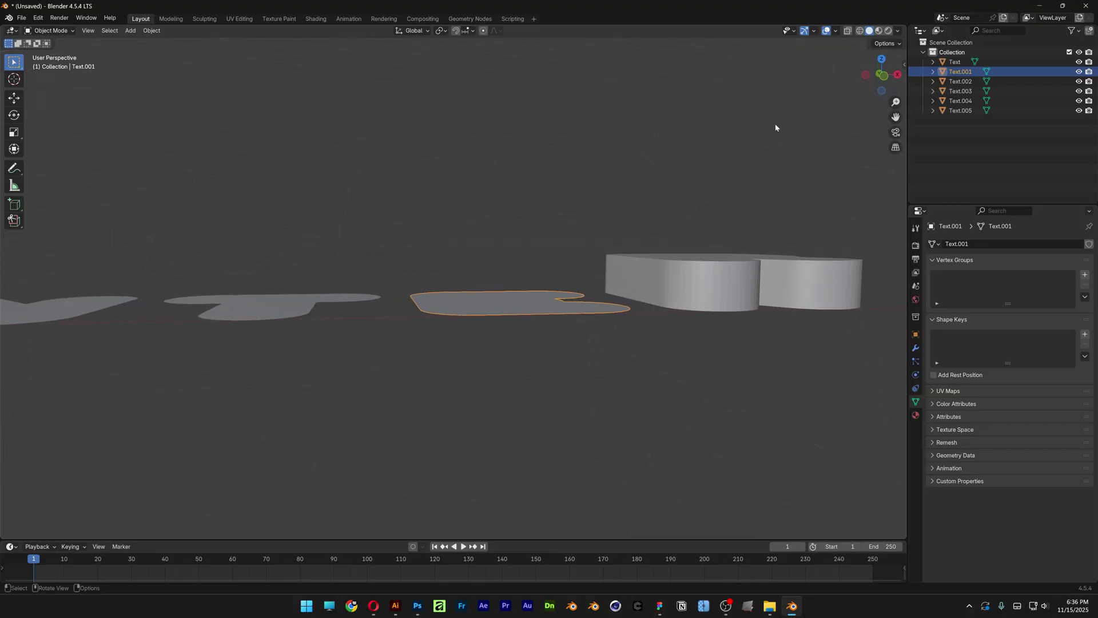
click(886, 77)
key(Tab)
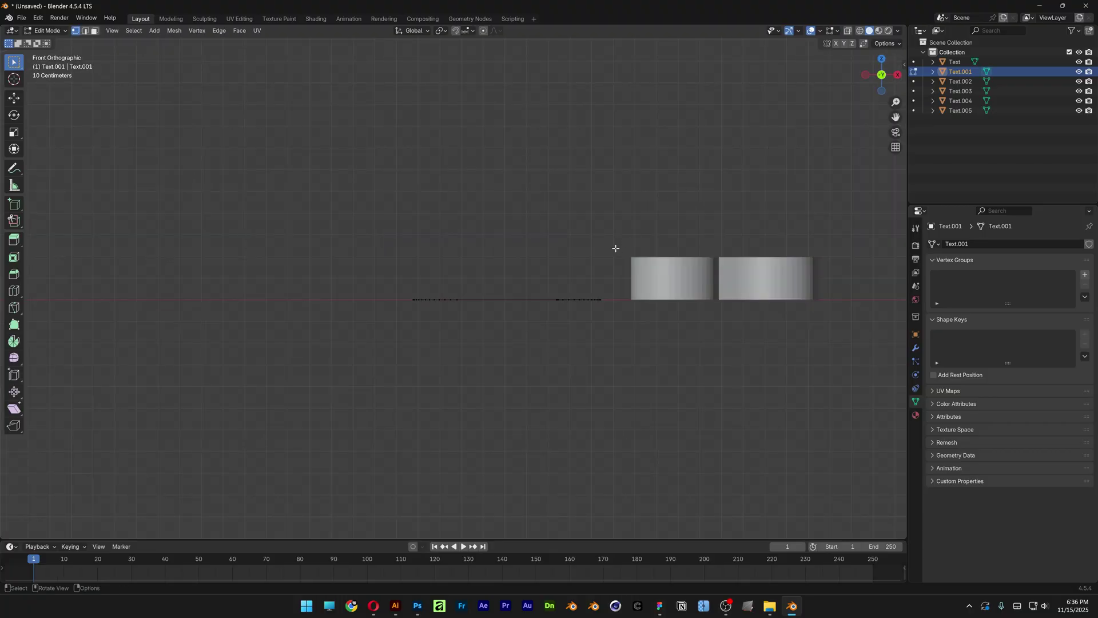
key(a)
key(e)
click(597, 244)
shift+middle_drag(402, 240, 518, 245)
key(Tab)
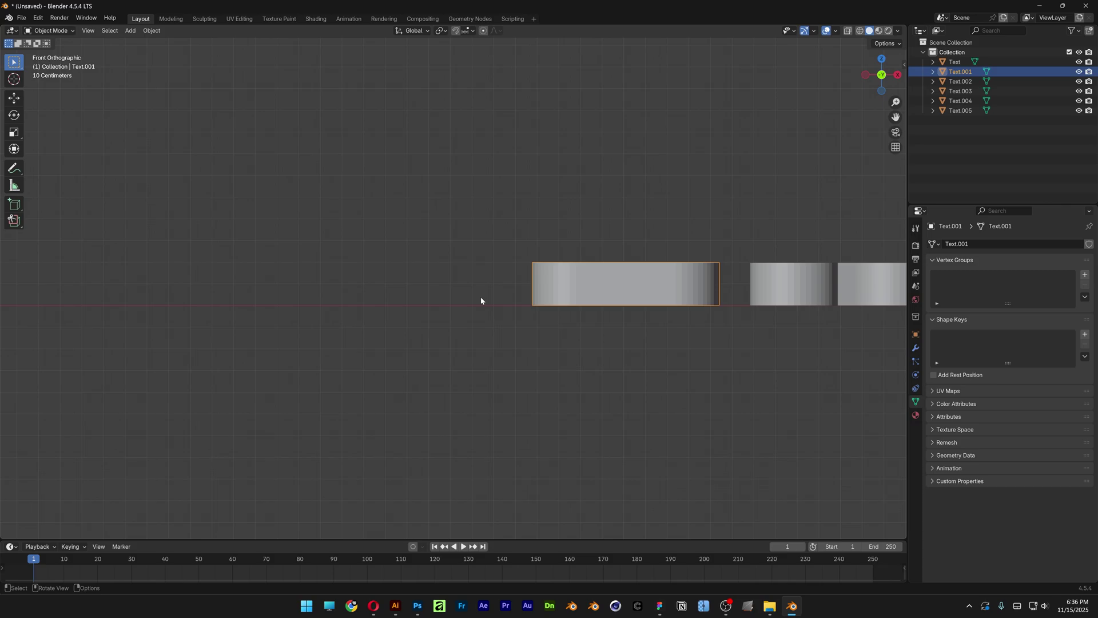
Extrude the flat letter Text.002 upward to the same height
click(474, 305)
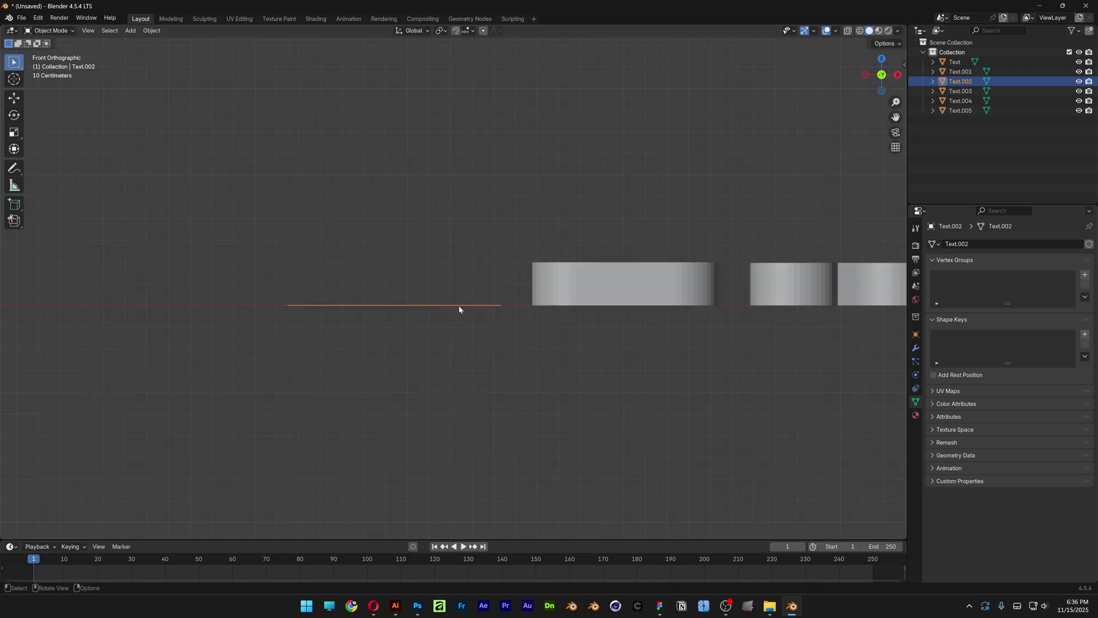
key(Tab)
key(a)
key(e)
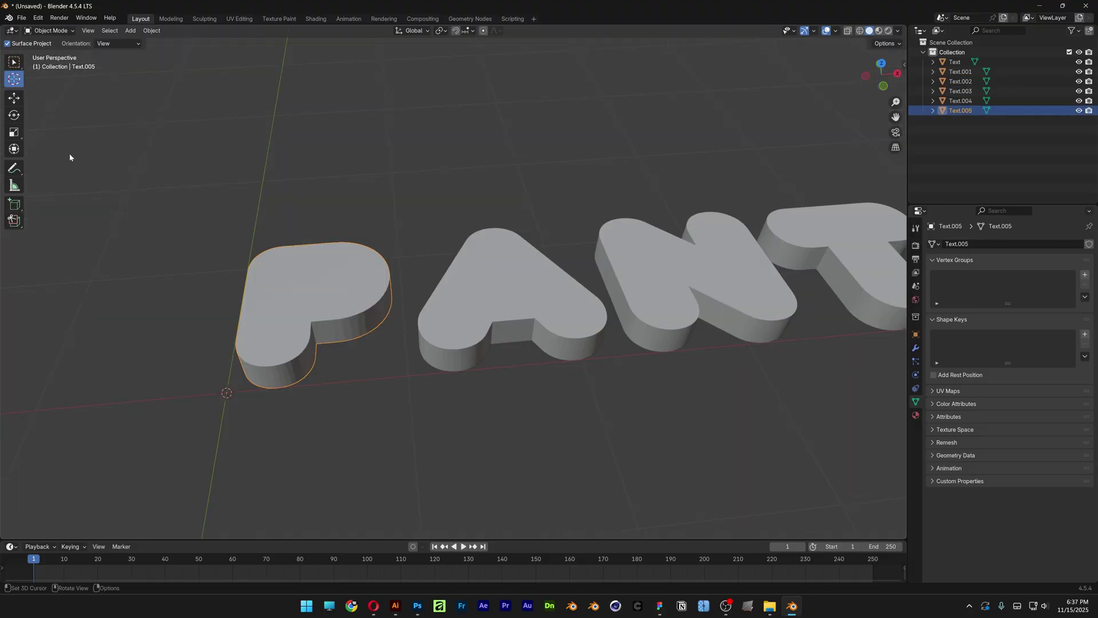
Set the origins of the P and A letters to their own geometry
click(14, 149)
right_click(312, 288)
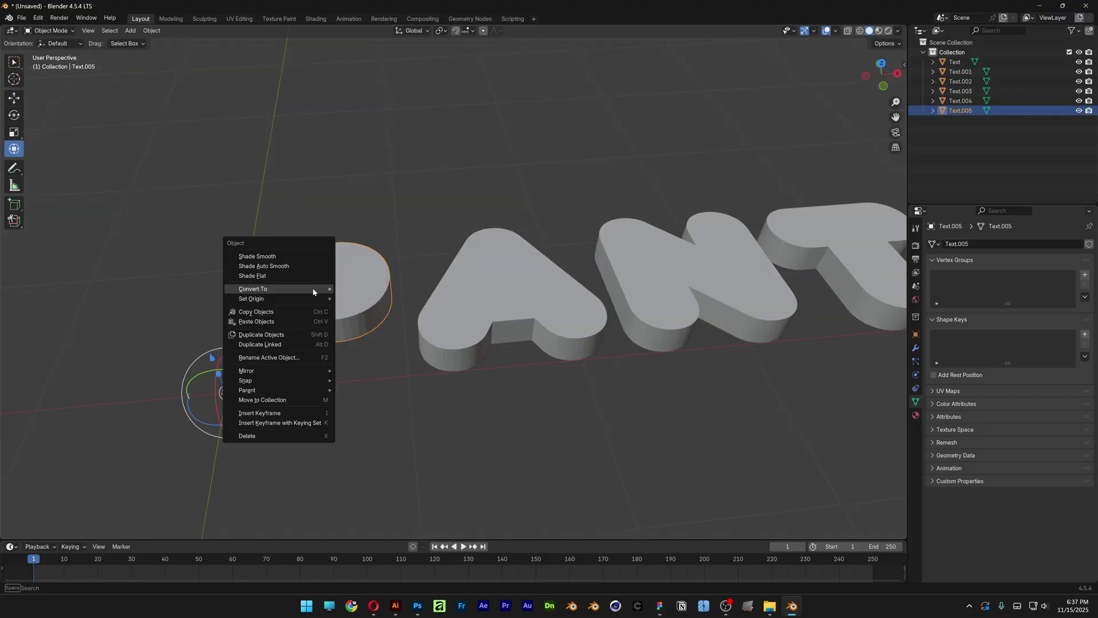
mouse_move(312, 287)
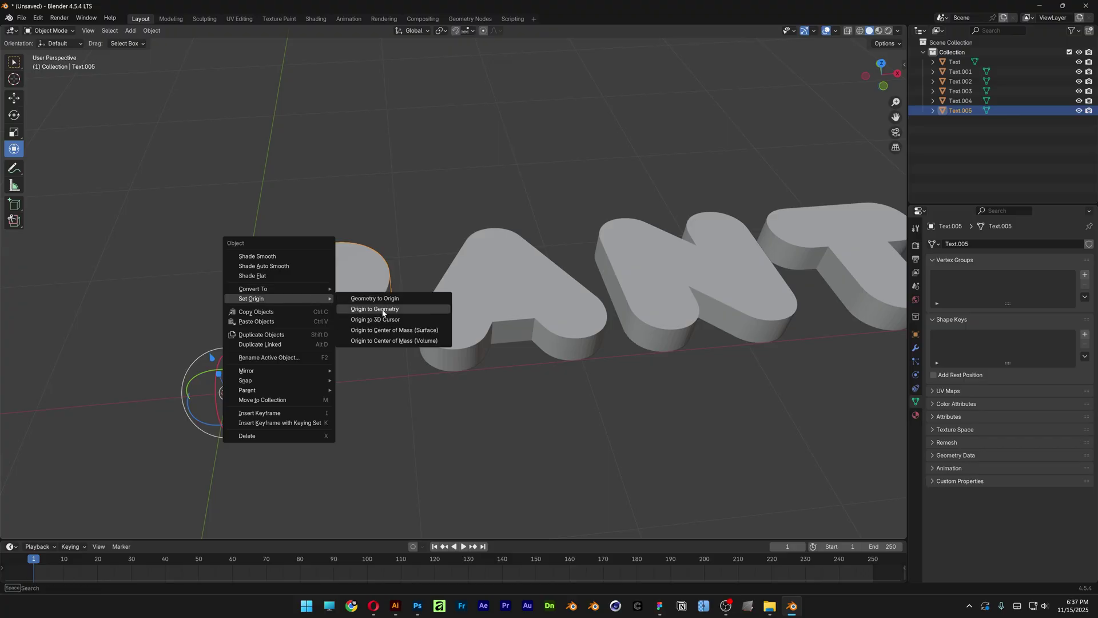
click(396, 312)
click(468, 272)
shift+middle_drag(468, 272, 402, 267)
right_click(426, 267)
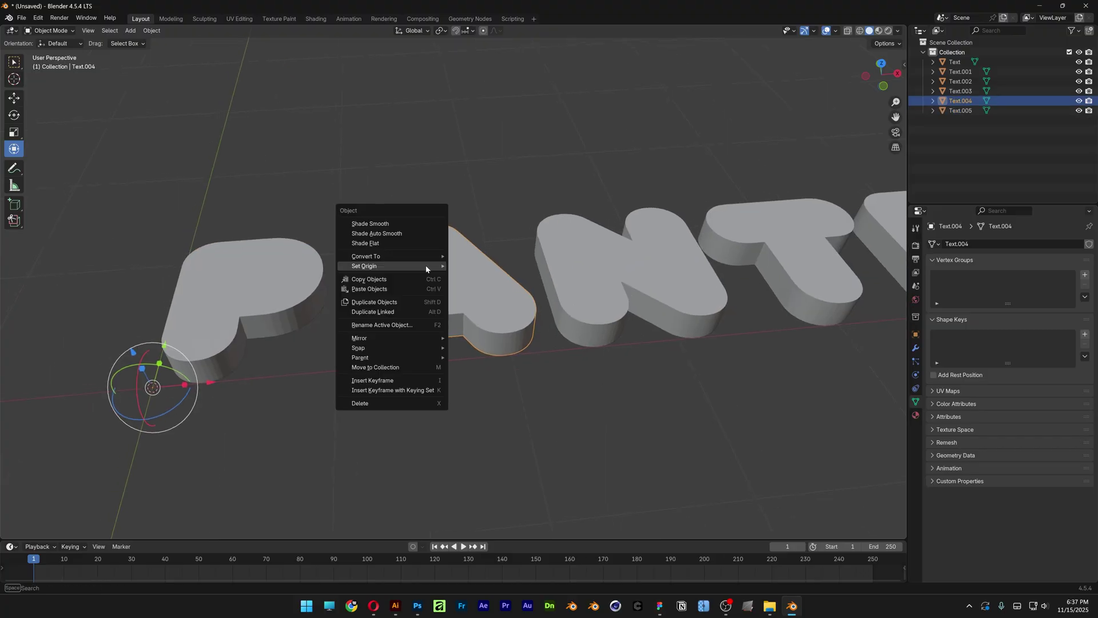
mouse_move(426, 269)
click(487, 276)
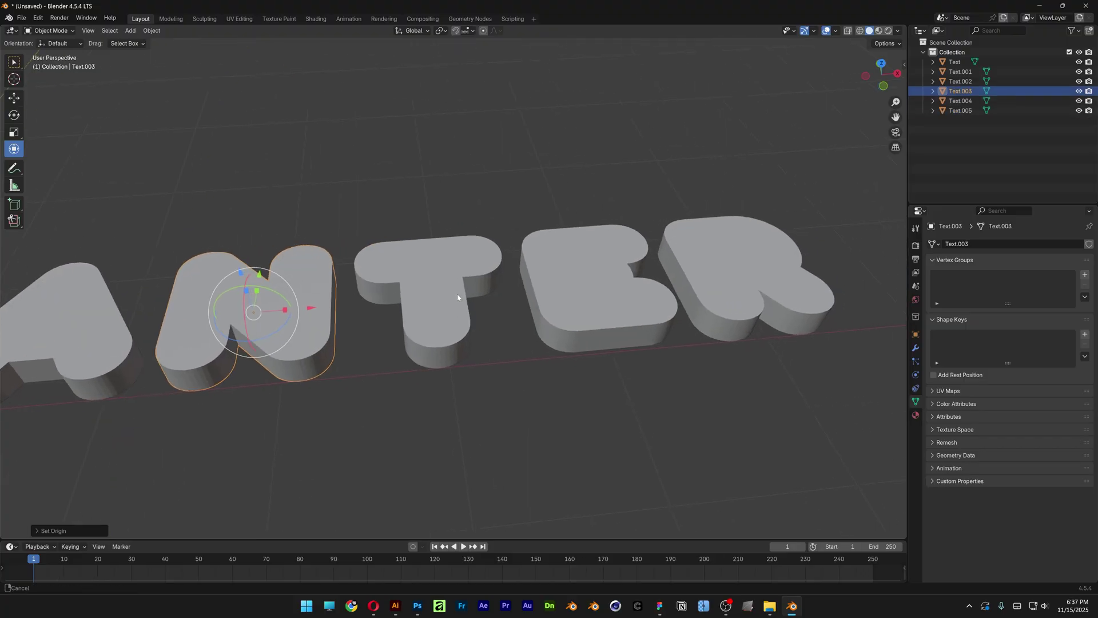
Set the next letter's origin to its own geometry
click(434, 270)
right_click(434, 270)
mouse_move(434, 270)
click(476, 279)
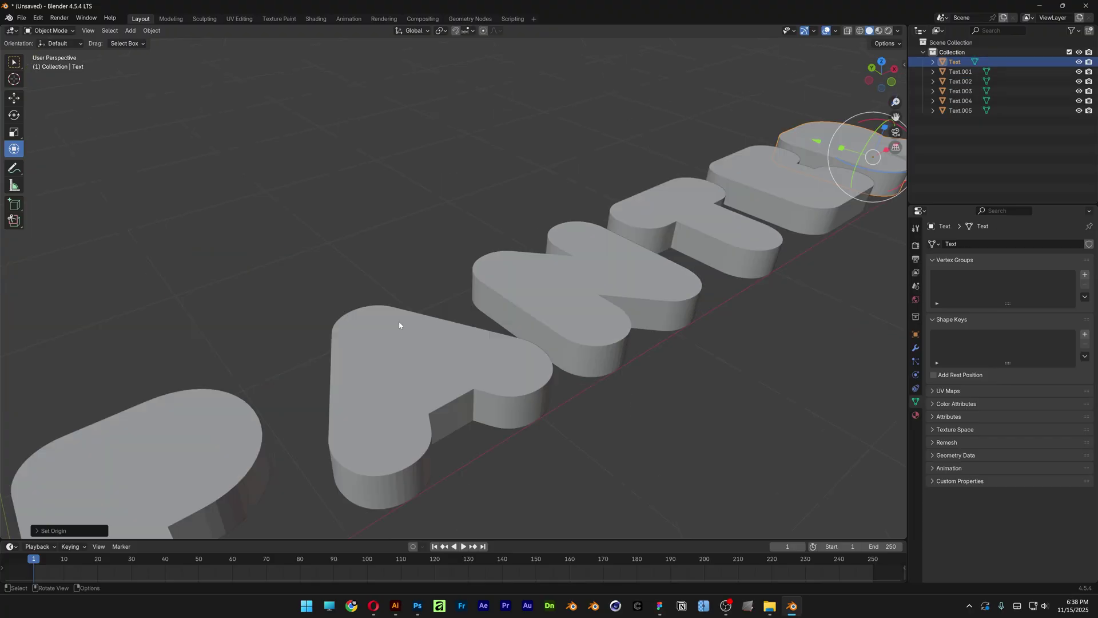
middle_drag(399, 324, 437, 330)
scroll(382, 309, down, 2)
Tilt the P about 5° around X and -26.5° around Y
click(304, 328)
drag(454, 339, 466, 359)
middle_drag(510, 318, 451, 311)
drag(295, 325, 284, 331)
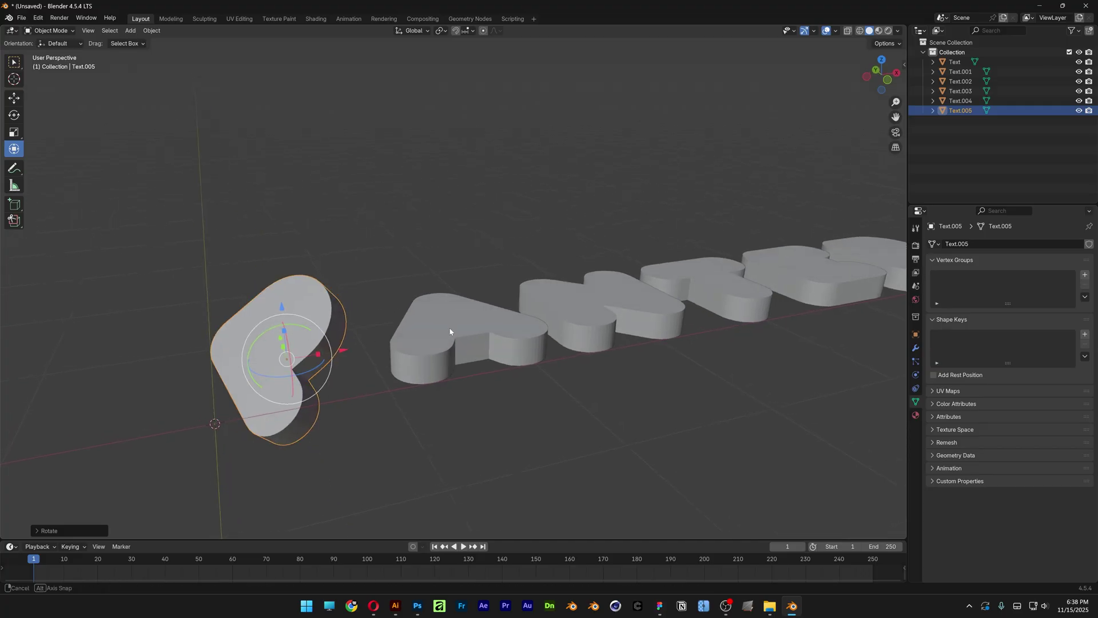
middle_drag(449, 331, 441, 351)
Slide the A left against the P, spin it on Z, tilt it, and raise it slightly
click(444, 348)
drag(483, 360, 398, 362)
middle_drag(342, 323, 328, 354)
drag(363, 389, 371, 378)
middle_drag(422, 362, 338, 309)
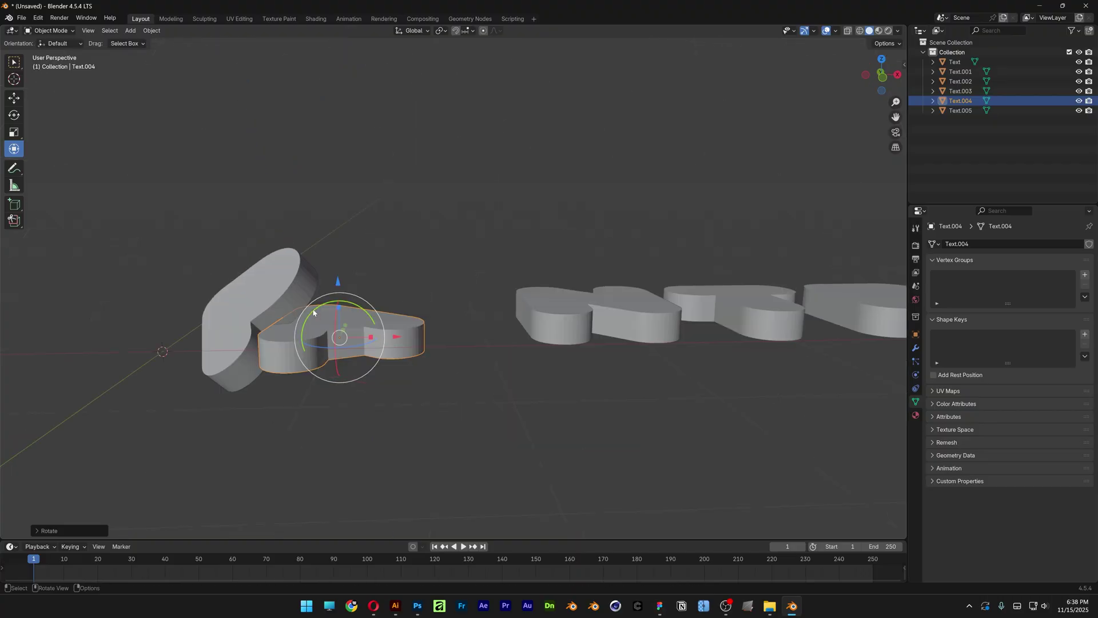
drag(313, 317, 307, 328)
scroll(253, 346, up, 4)
shift+middle_drag(252, 346, 445, 302)
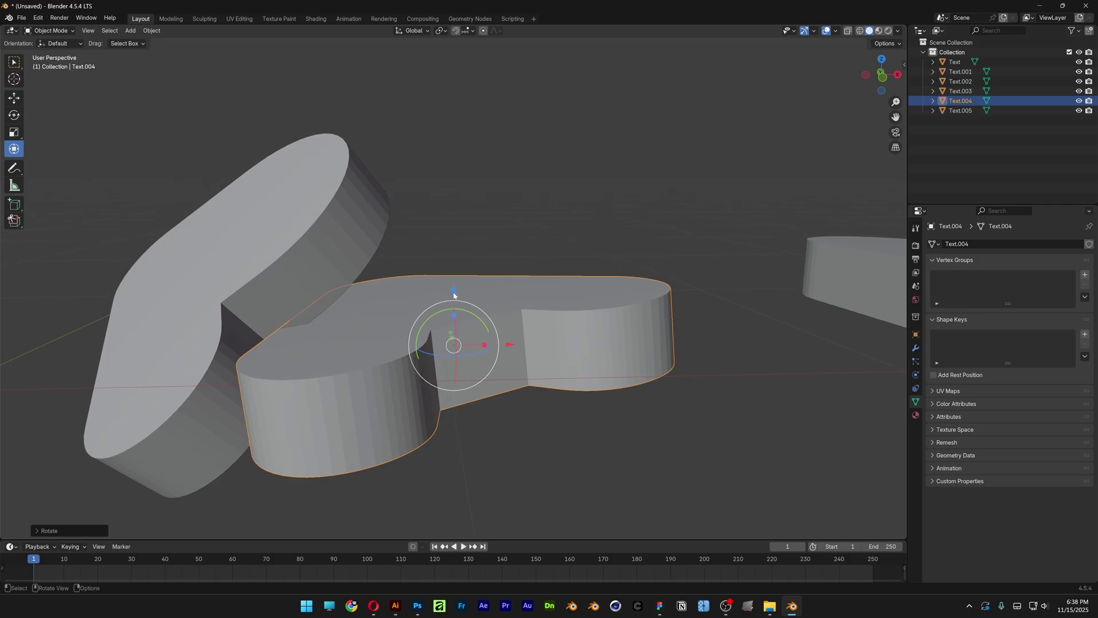
drag(453, 294, 455, 255)
scroll(642, 203, down, 5)
Check the P and A overlap in top orthographic view, then select the N
click(882, 73)
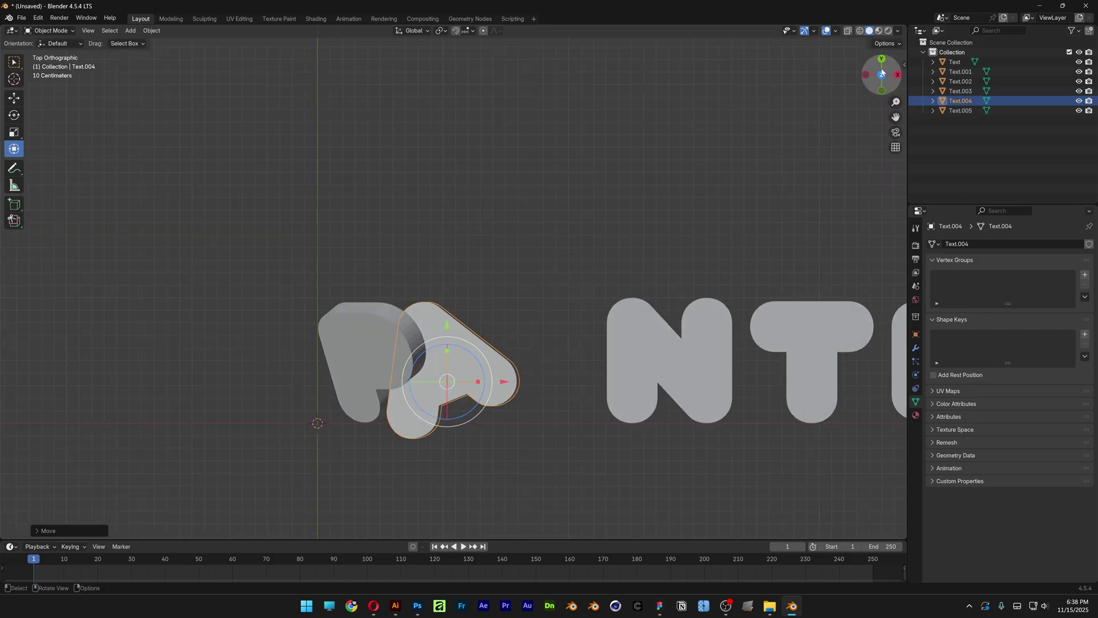
shift+middle_drag(483, 339, 418, 240)
scroll(421, 269, up, 2)
key(alt+a)
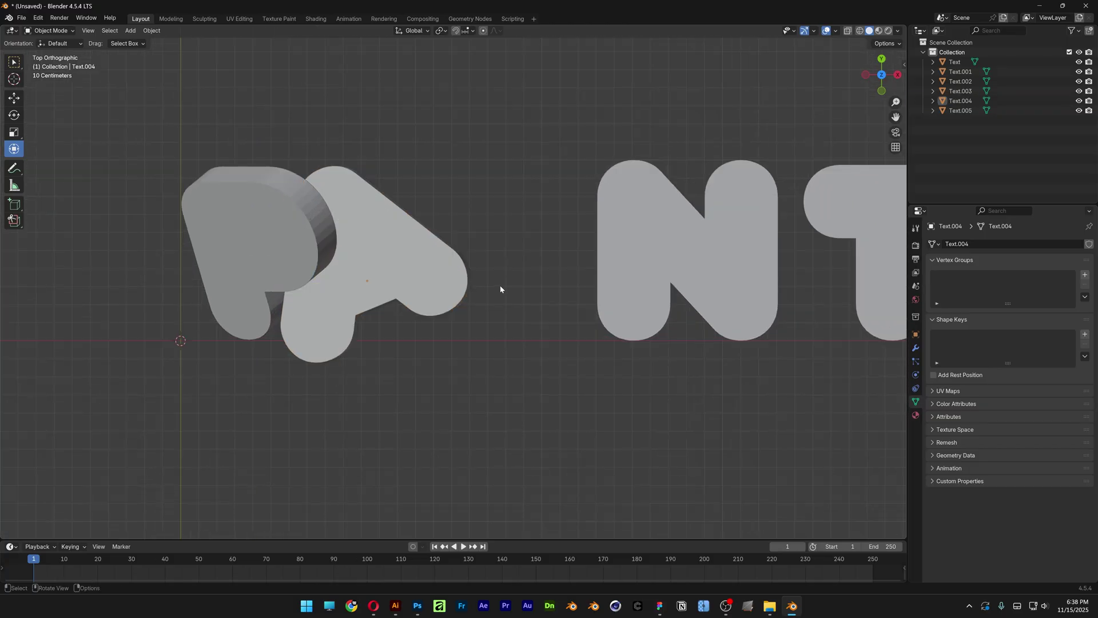
click(652, 273)
middle_drag(652, 272, 538, 228)
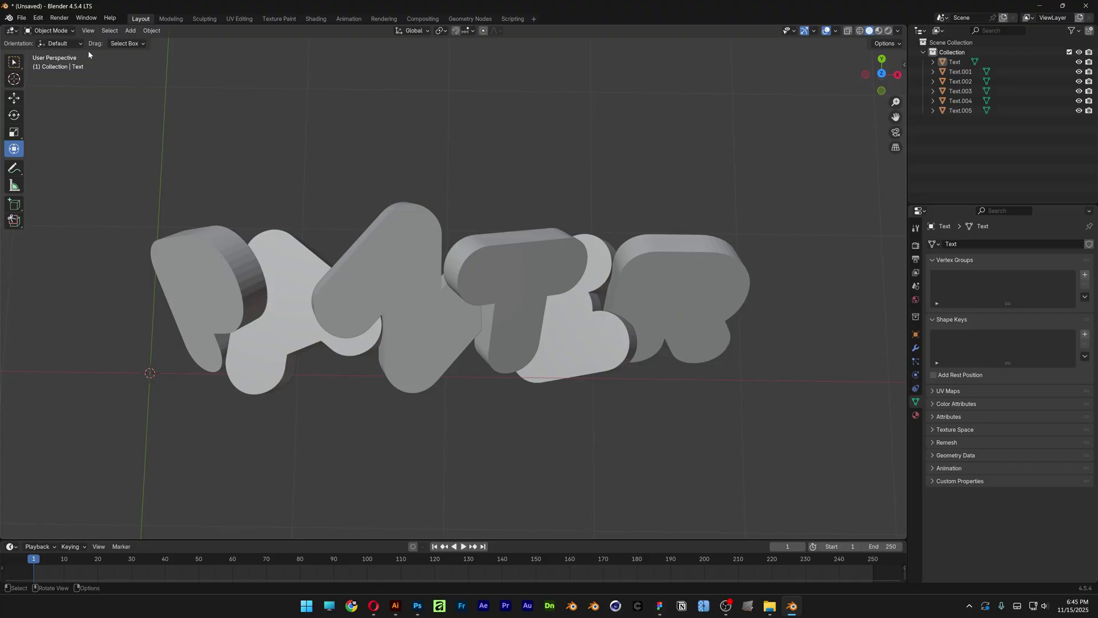
Enable the Bool Tool add-on via a 'bool' search in Preferences, then box-select all letters
click(38, 18)
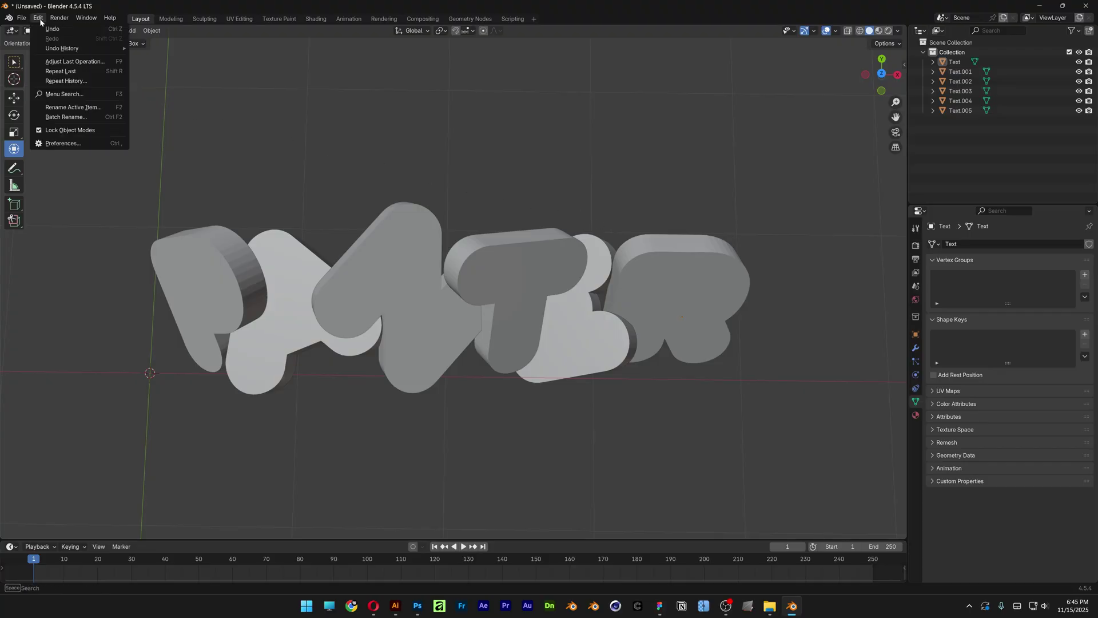
click(71, 144)
click(45, 109)
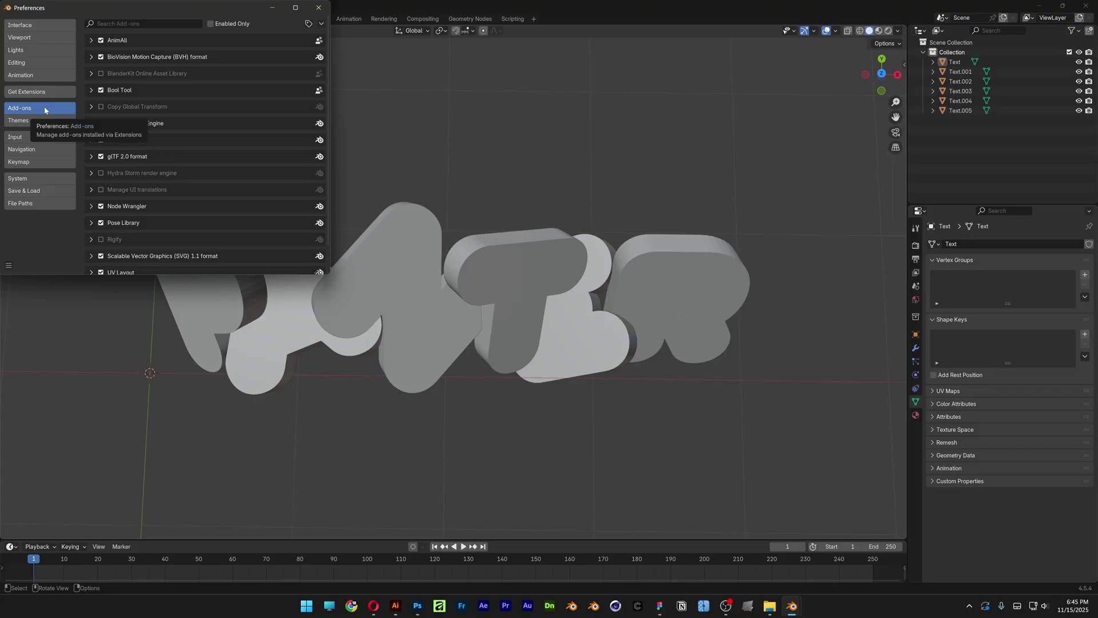
click(159, 25)
text(bool)
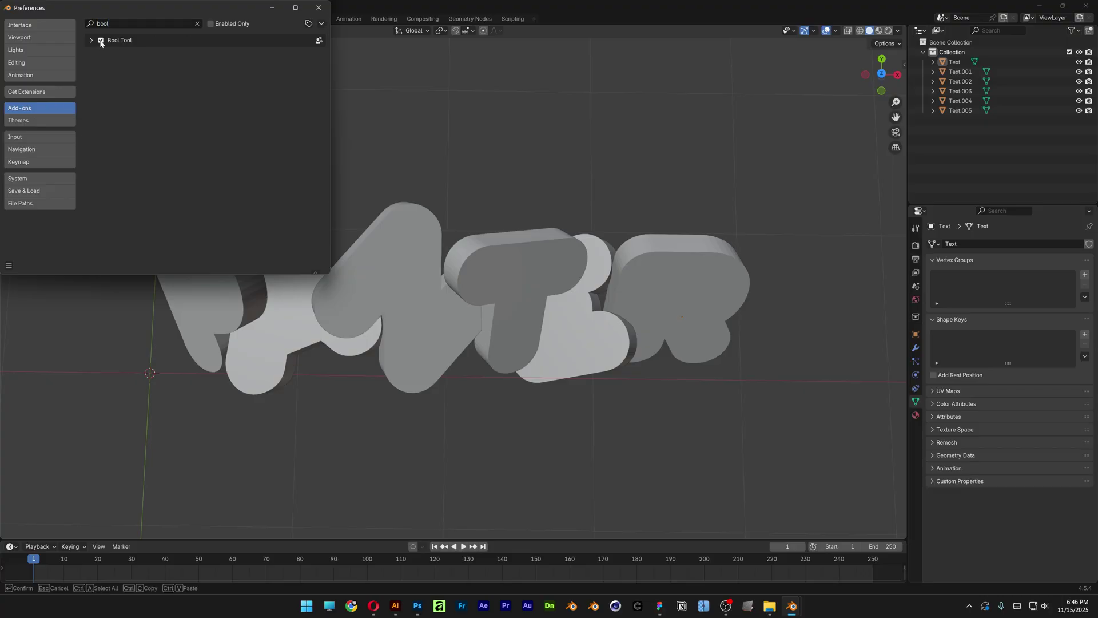
click(320, 8)
drag(190, 187, 773, 343)
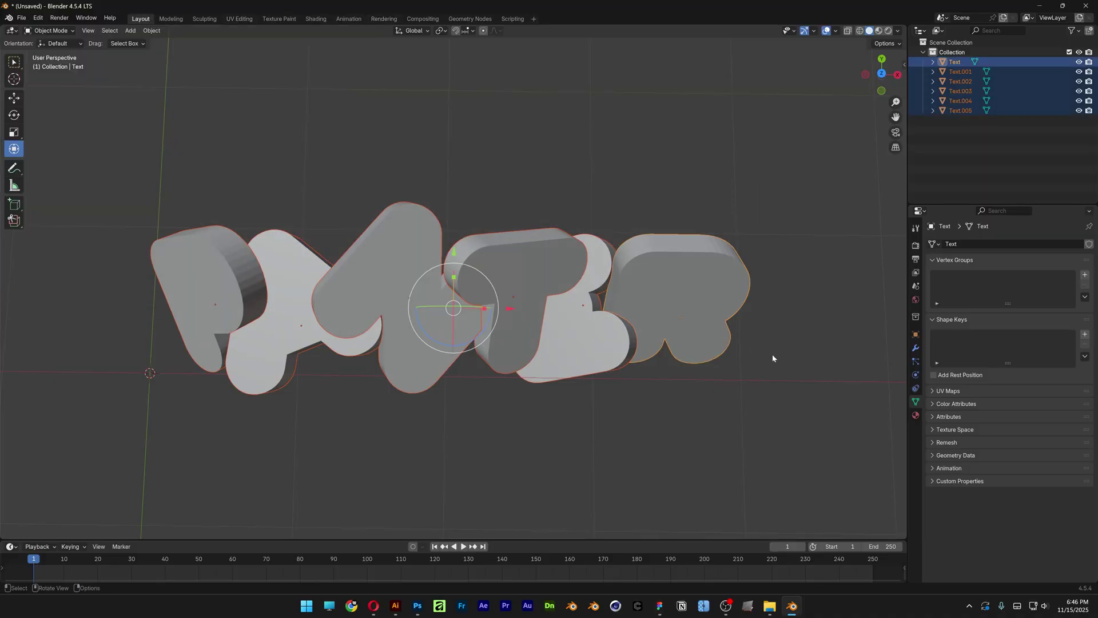
Auto Union all letters with Bool Tool and set the merged object's origin to geometry
click(155, 32)
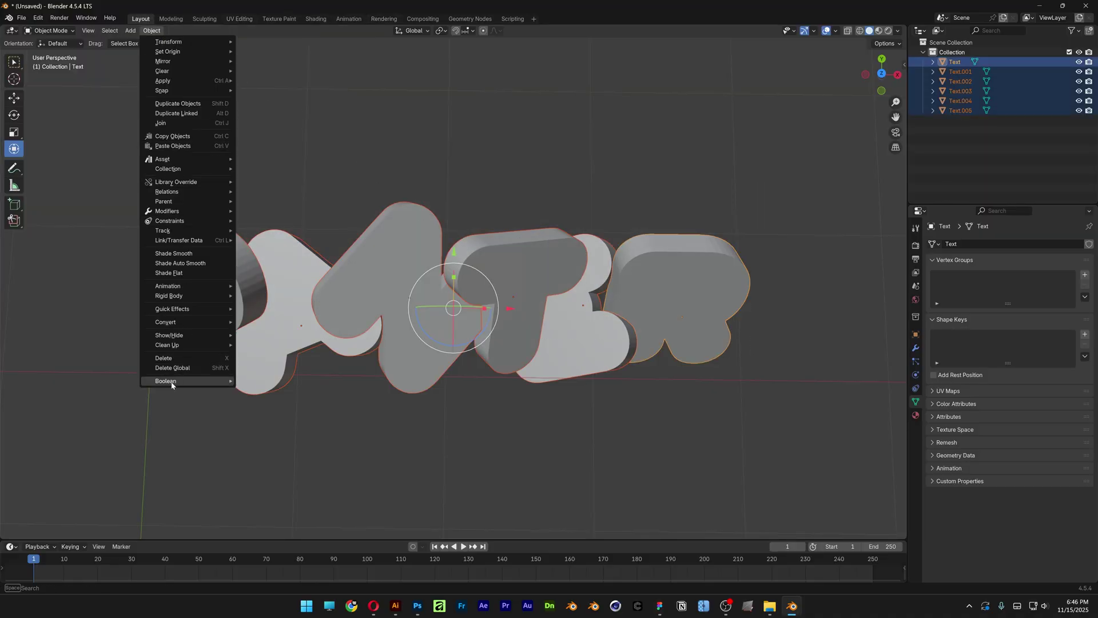
mouse_move(192, 381)
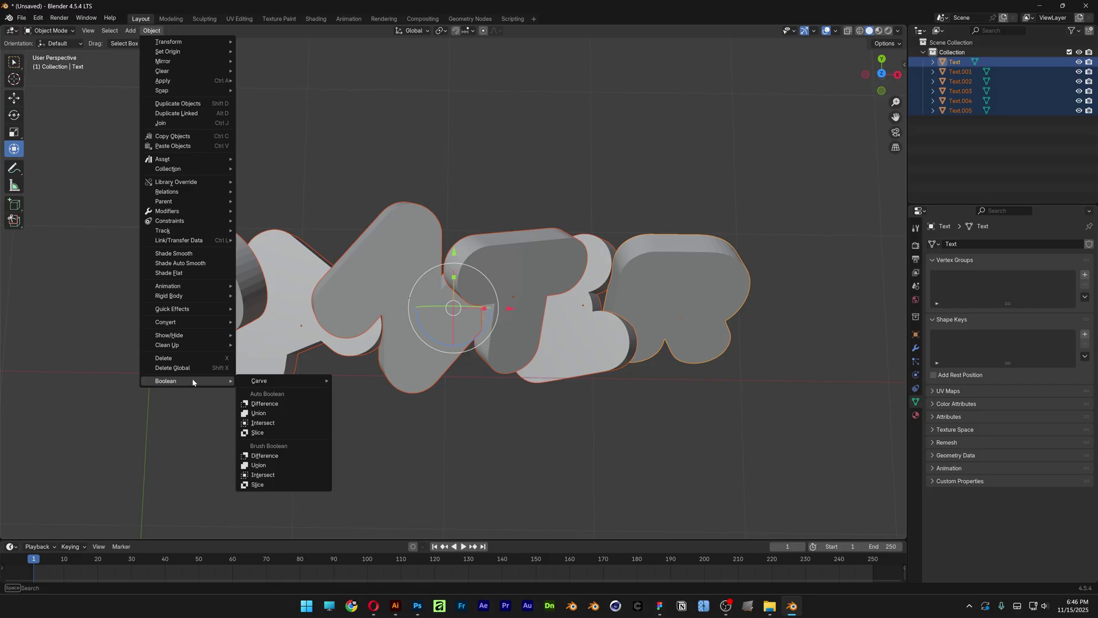
click(262, 414)
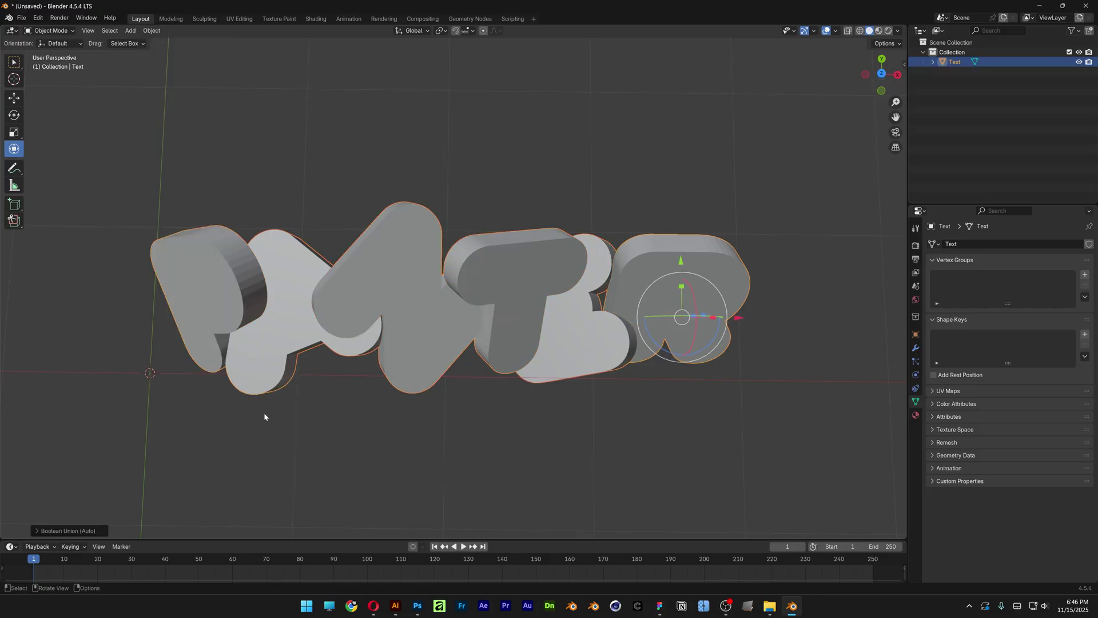
right_click(415, 327)
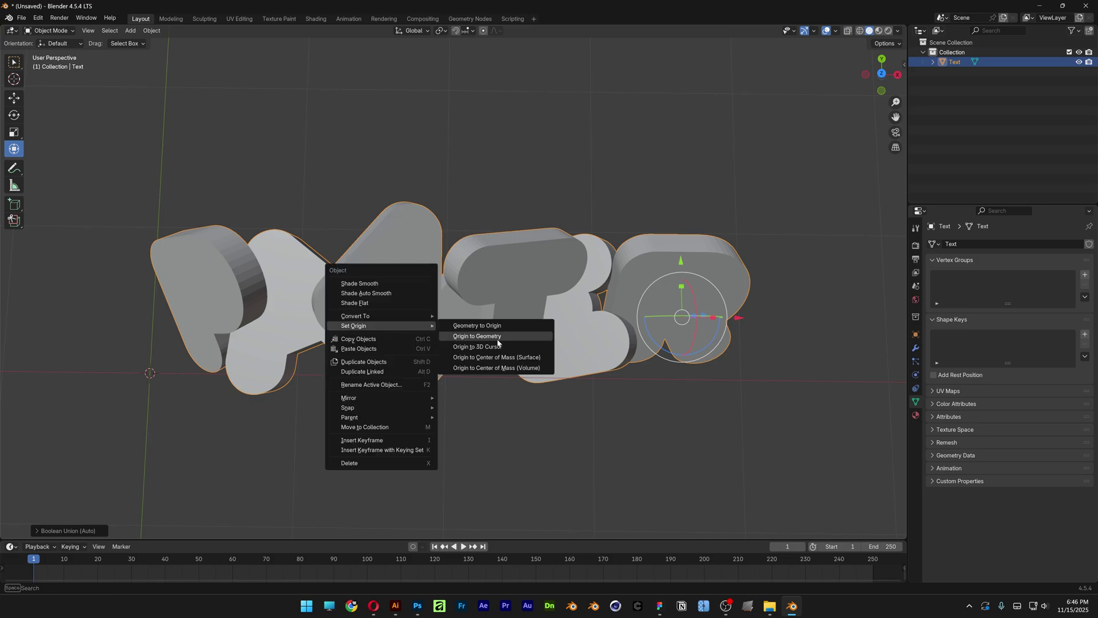
click(513, 342)
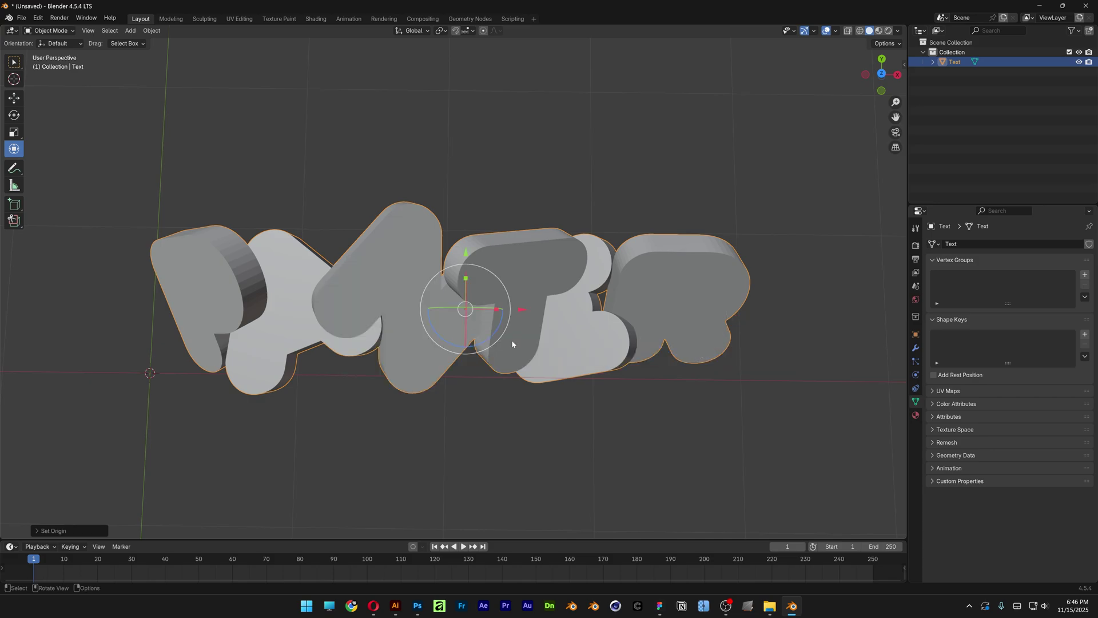
Add and apply a Smooth-mode Remesh, octree depth 9, with Remove Disconnected off
click(916, 348)
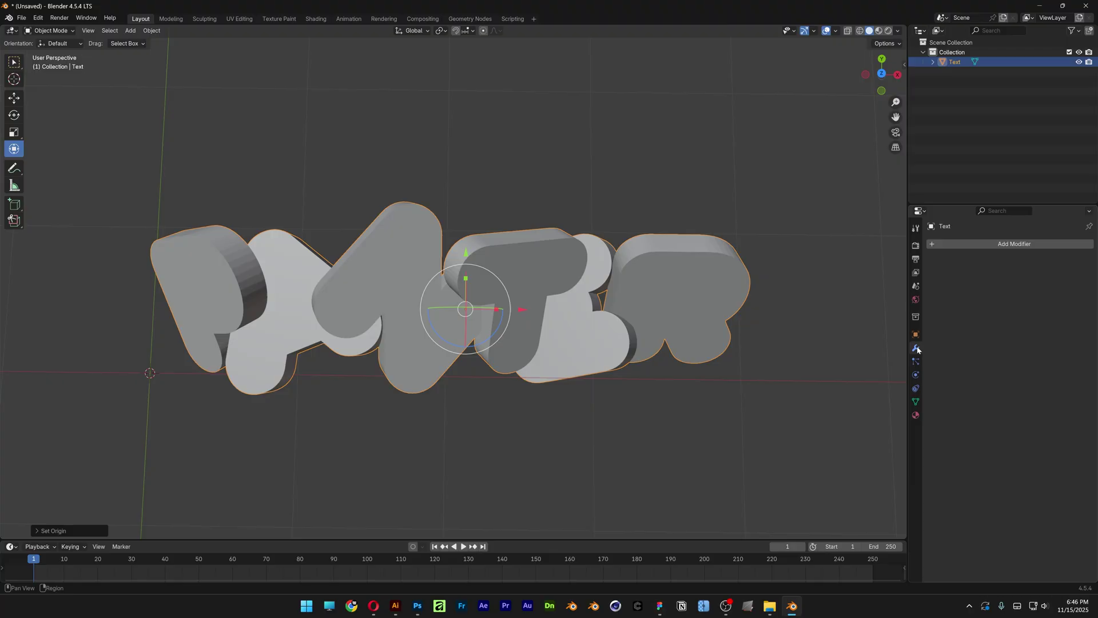
click(1034, 249)
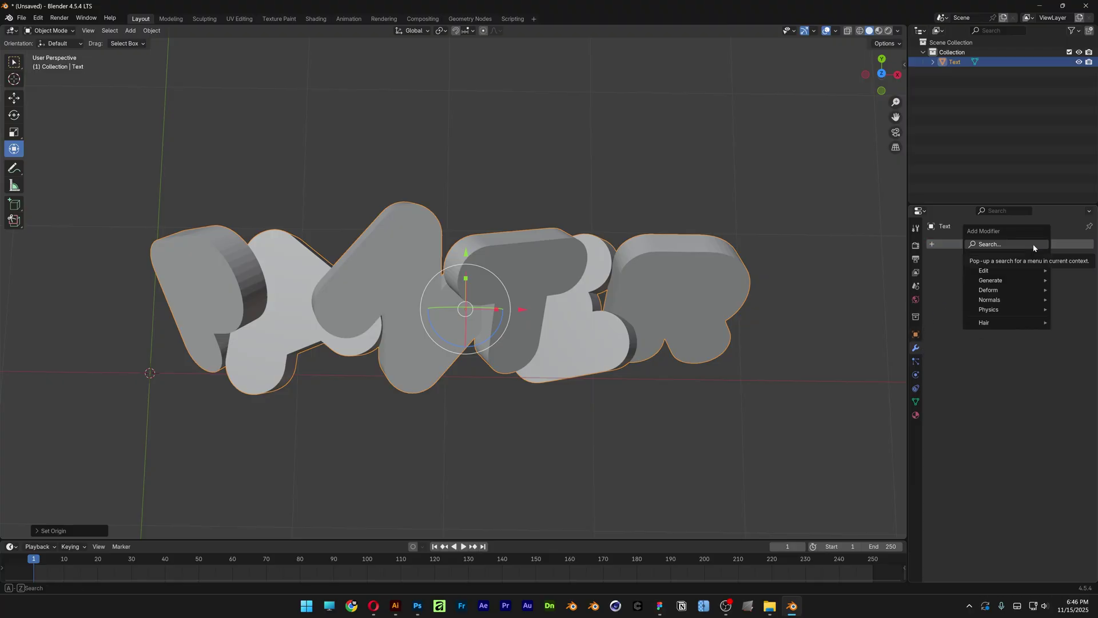
click(1034, 246)
text(remesh)
key(Return)
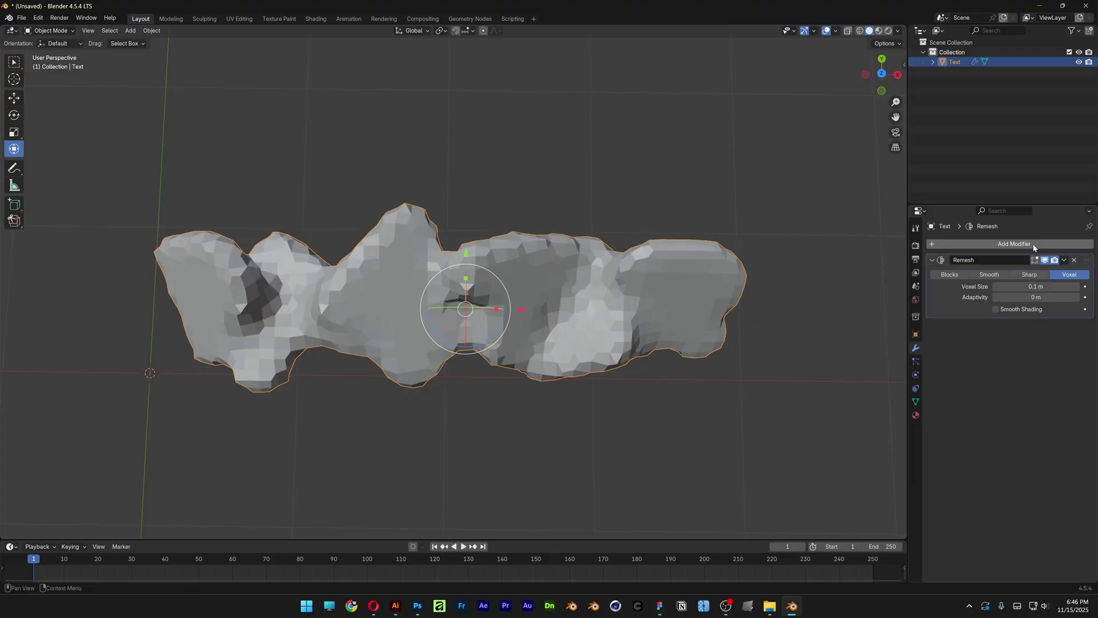
click(990, 275)
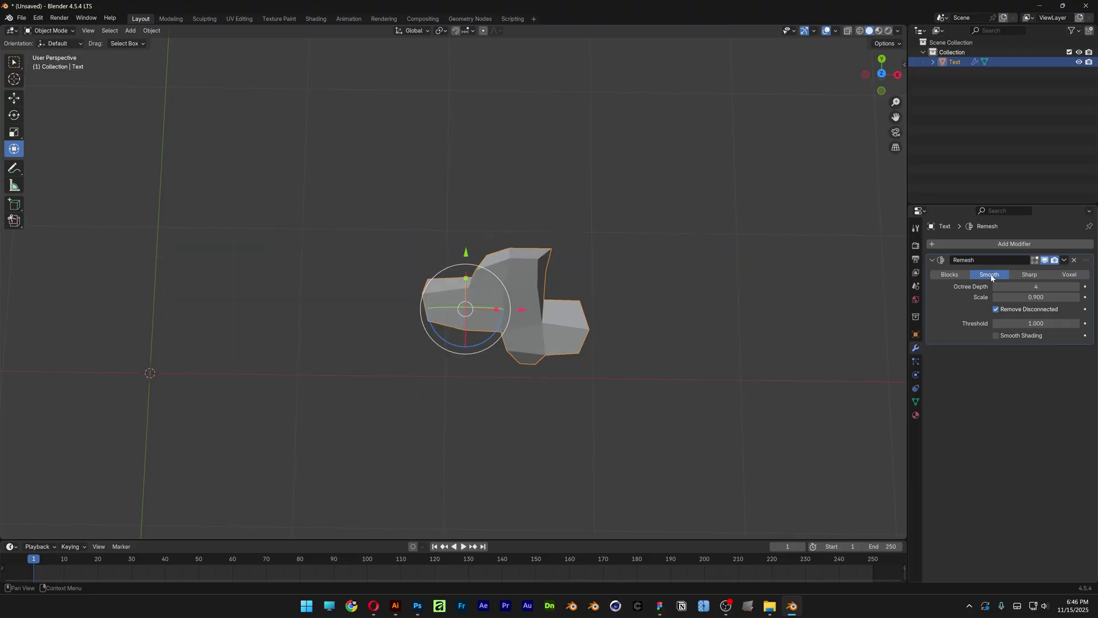
click(996, 310)
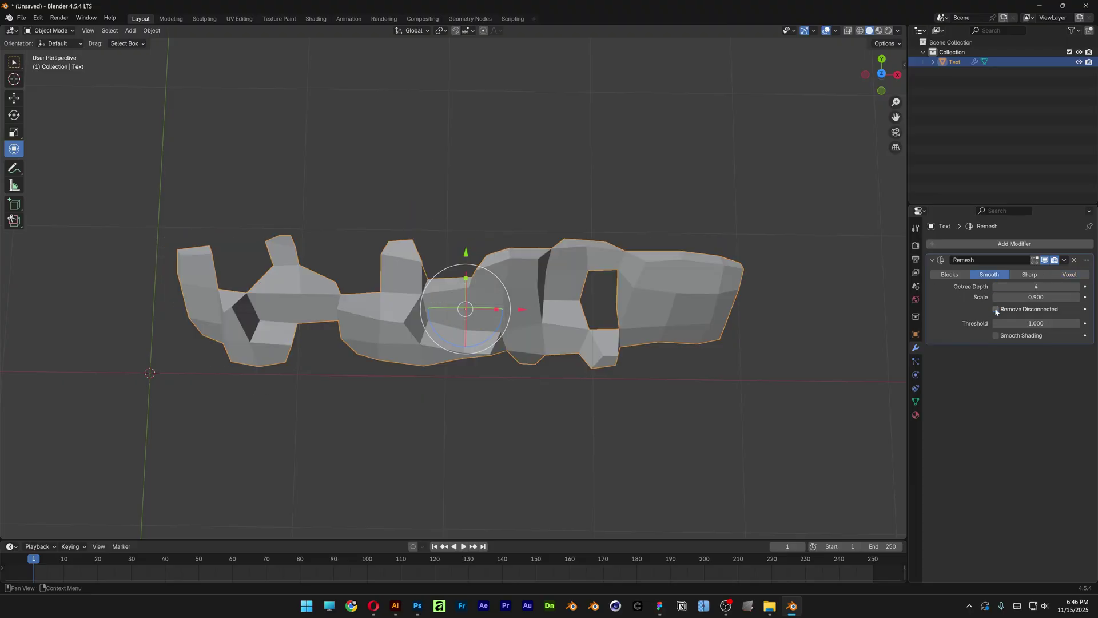
click(1029, 287)
text(9)
key(Return)
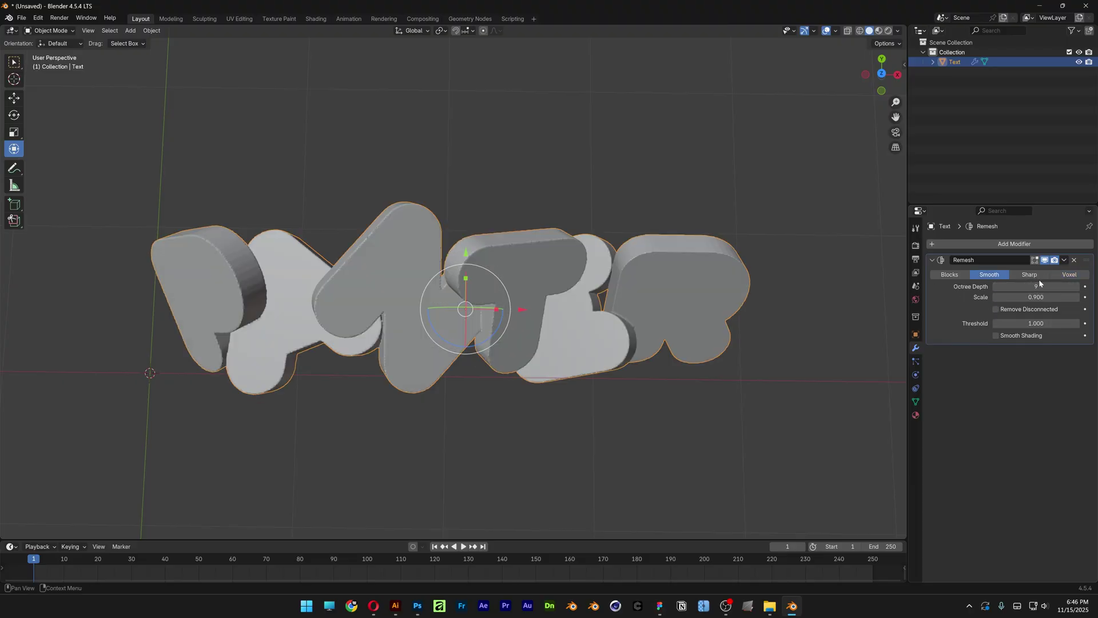
click(1064, 260)
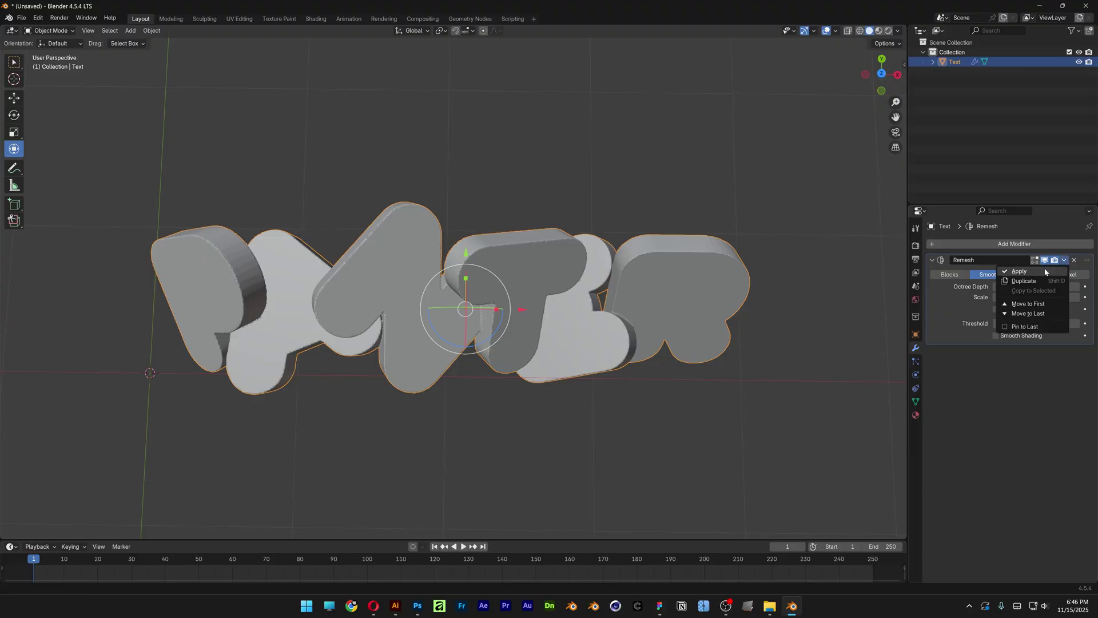
click(1045, 271)
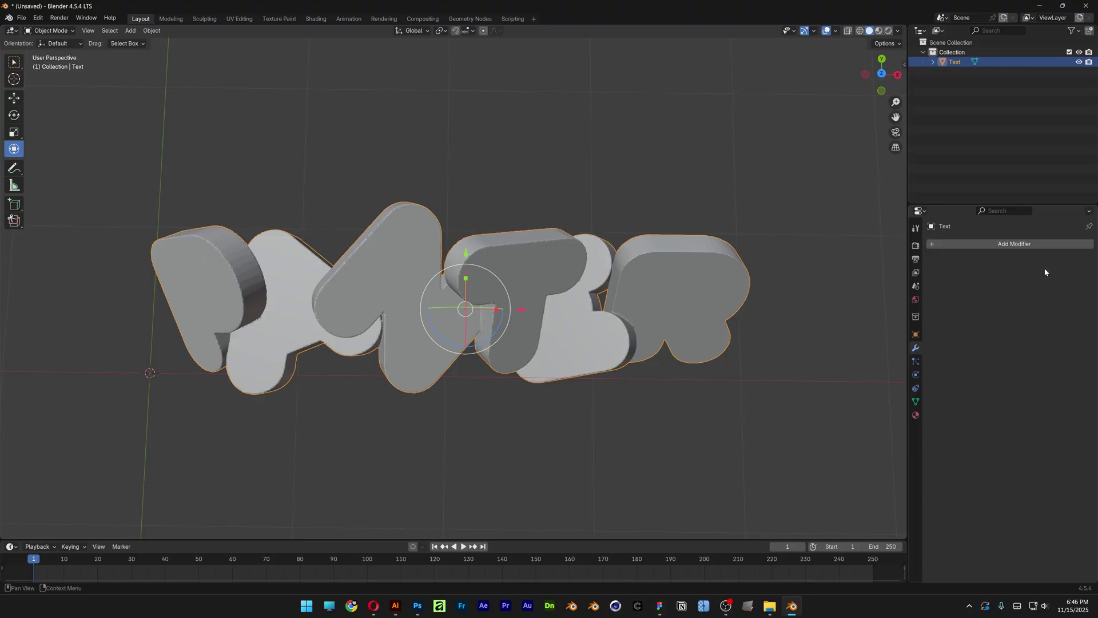
Add a Corrective Smooth modifier with Only Smooth on and Repeat 119, then apply it
click(1015, 244)
text(smoo)
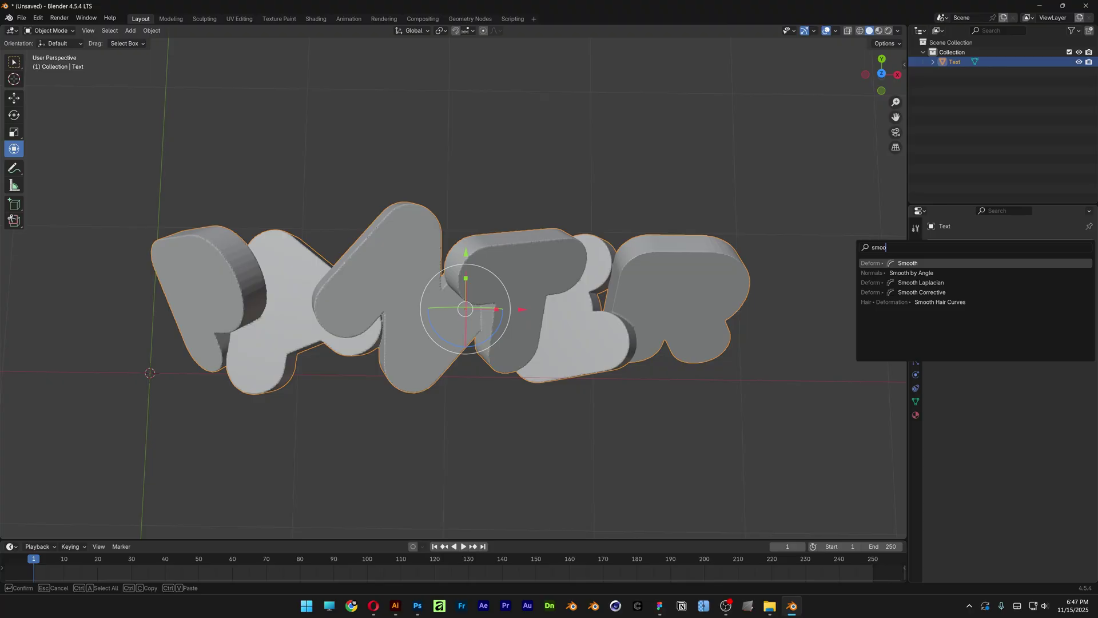
text(th corr)
key(Return)
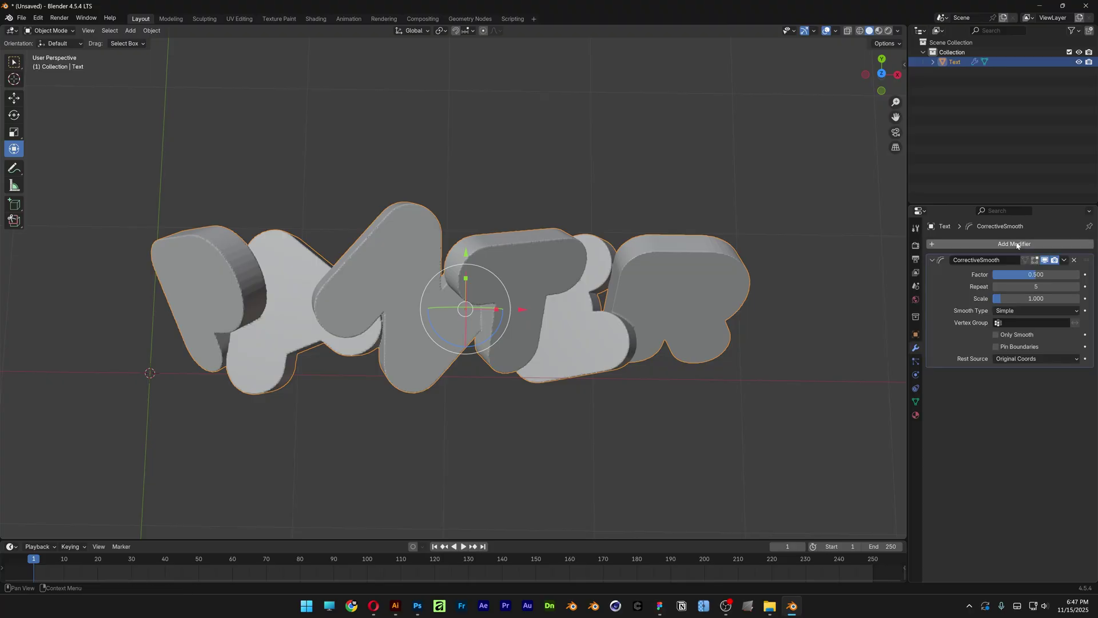
click(996, 336)
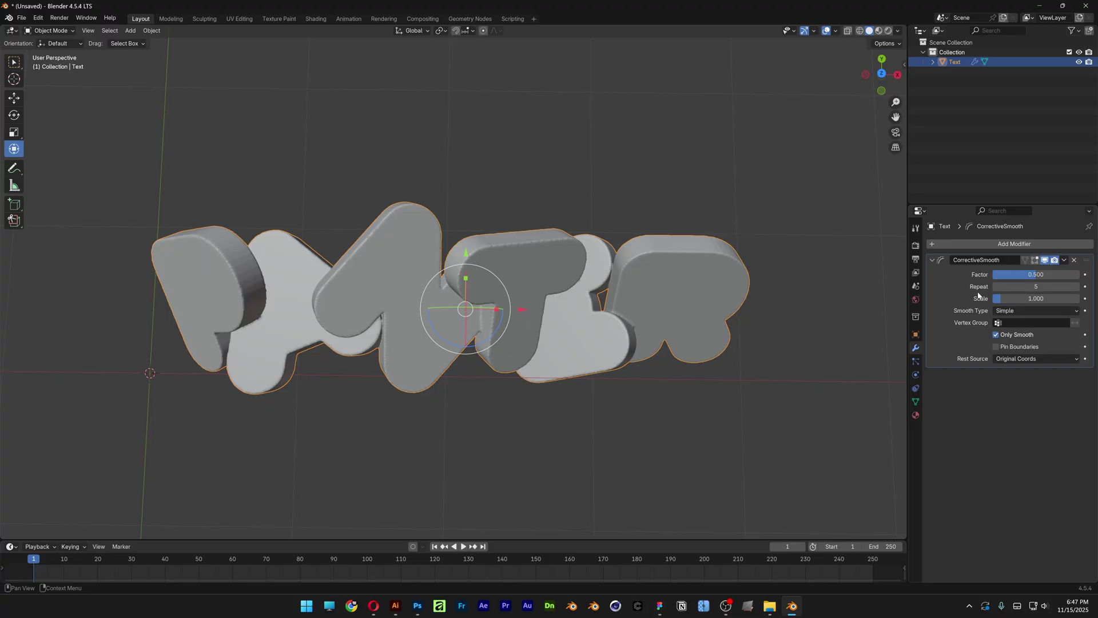
drag(1007, 287, 1094, 287)
middle_drag(572, 313, 569, 282)
scroll(569, 282, up, 2)
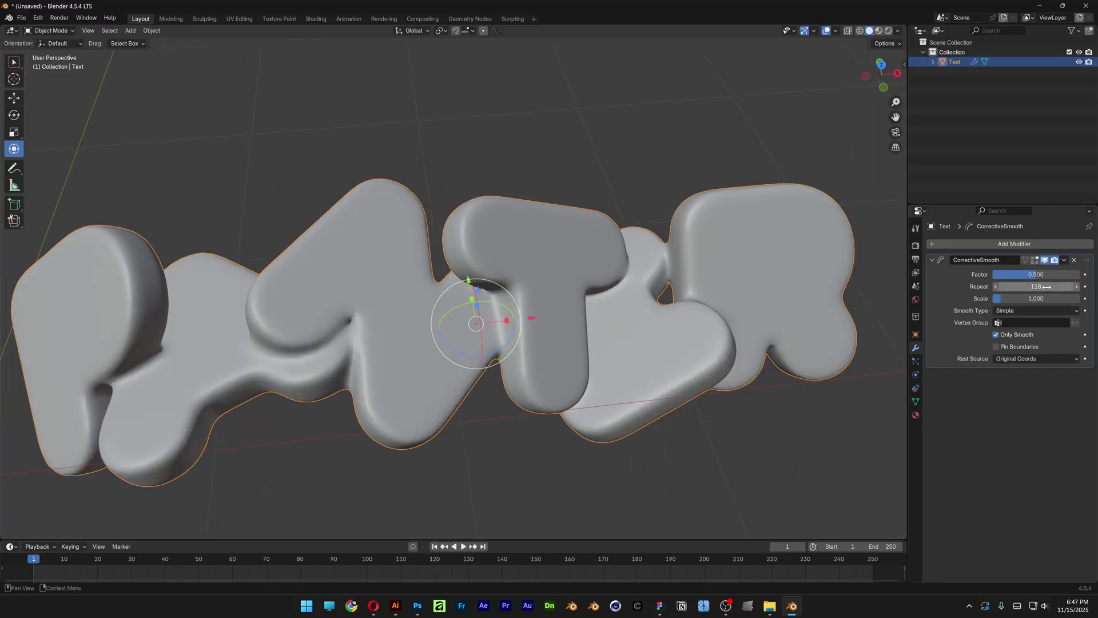
mouse_move(1029, 286)
mouse_down()
mouse_move(1066, 286)
mouse_move(1036, 276)
mouse_move(1075, 274)
mouse_move(1044, 274)
mouse_up()
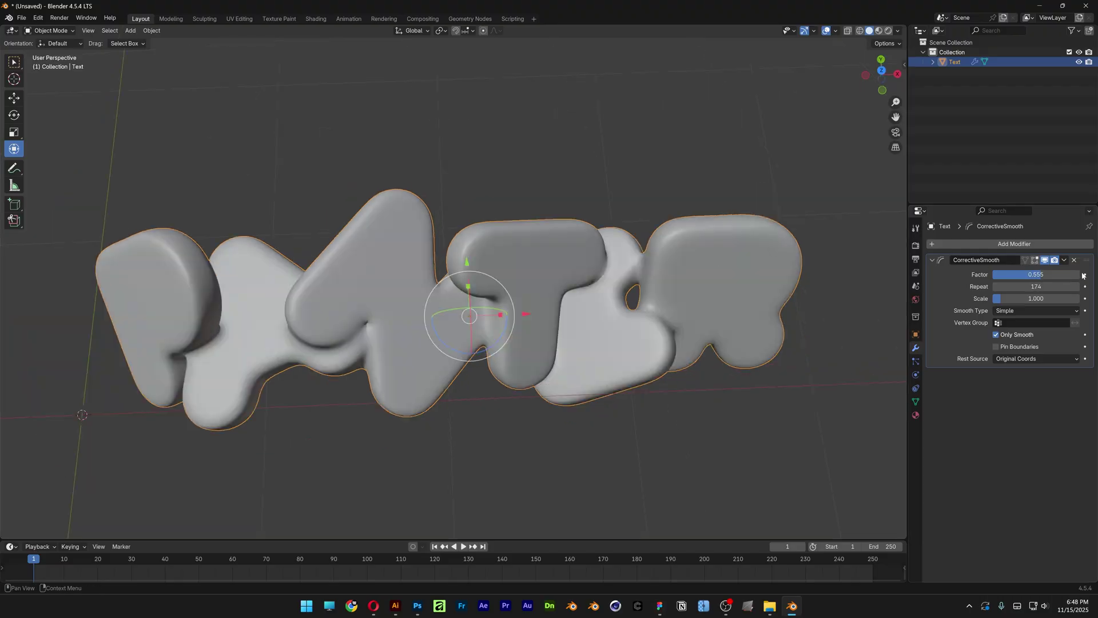
click(1064, 260)
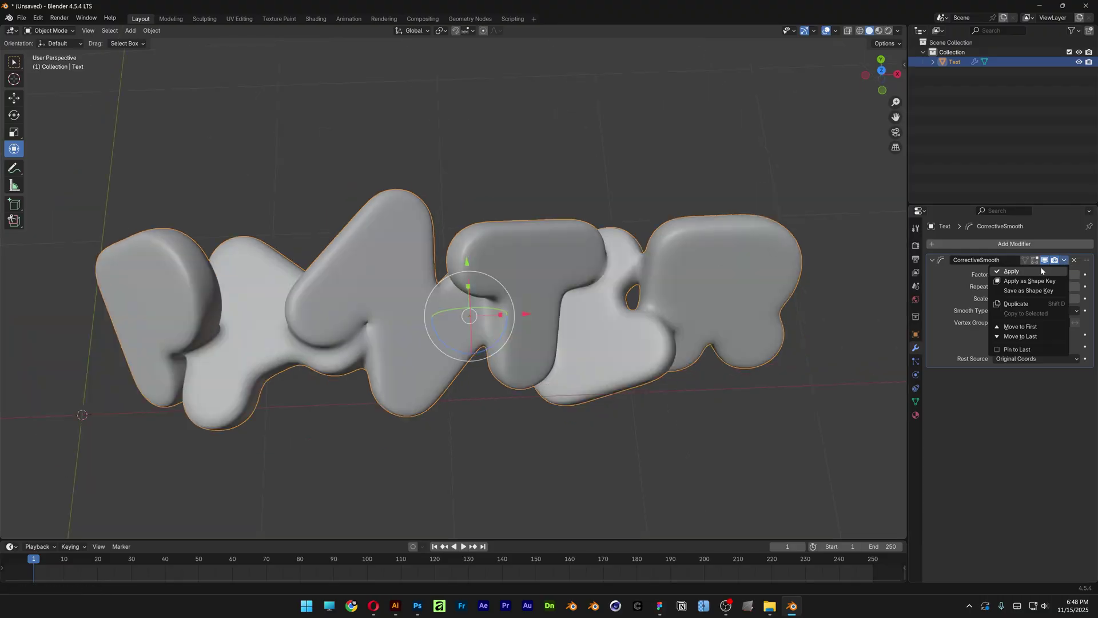
click(1024, 269)
right_click(531, 225)
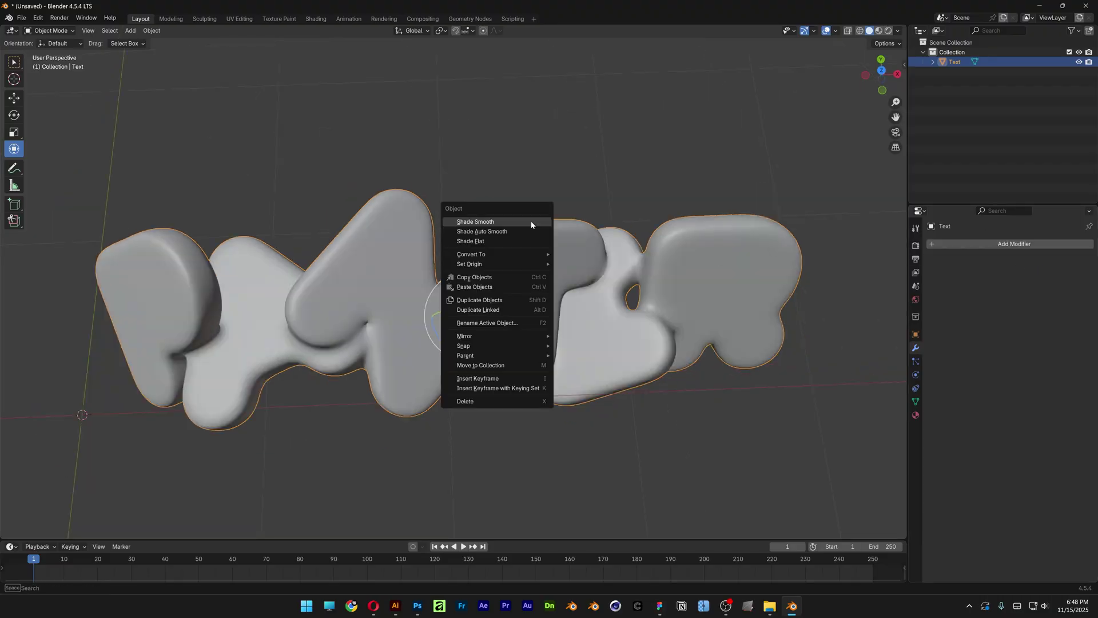
Shade the melted PANTER mesh smooth and inspect its mesh density in Edit Mode
click(484, 222)
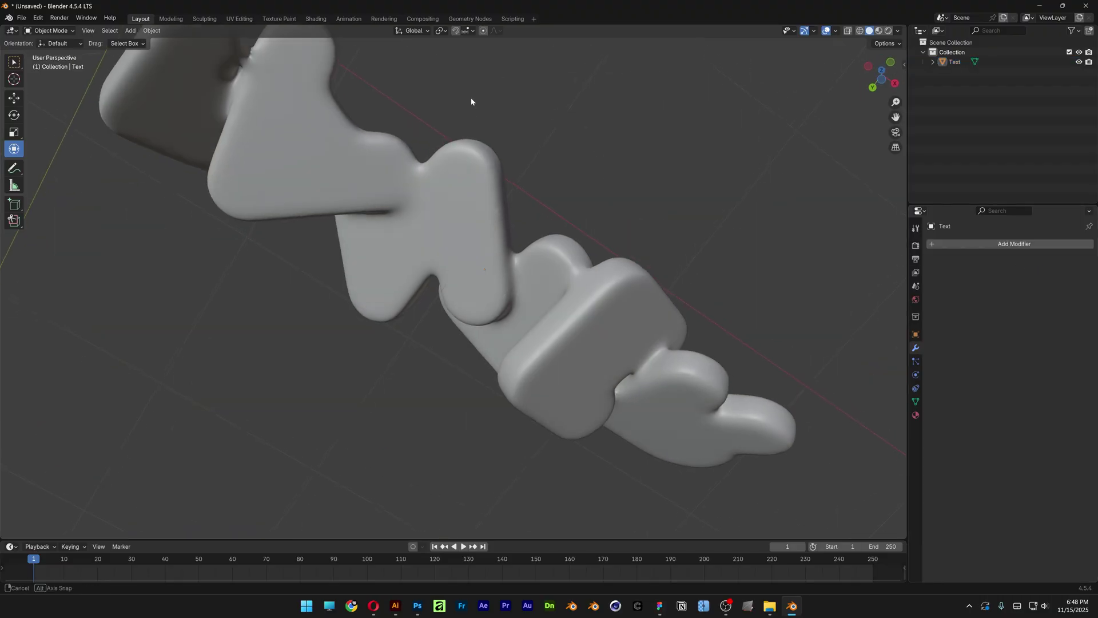
middle_drag(471, 97, 424, 291)
key(Tab)
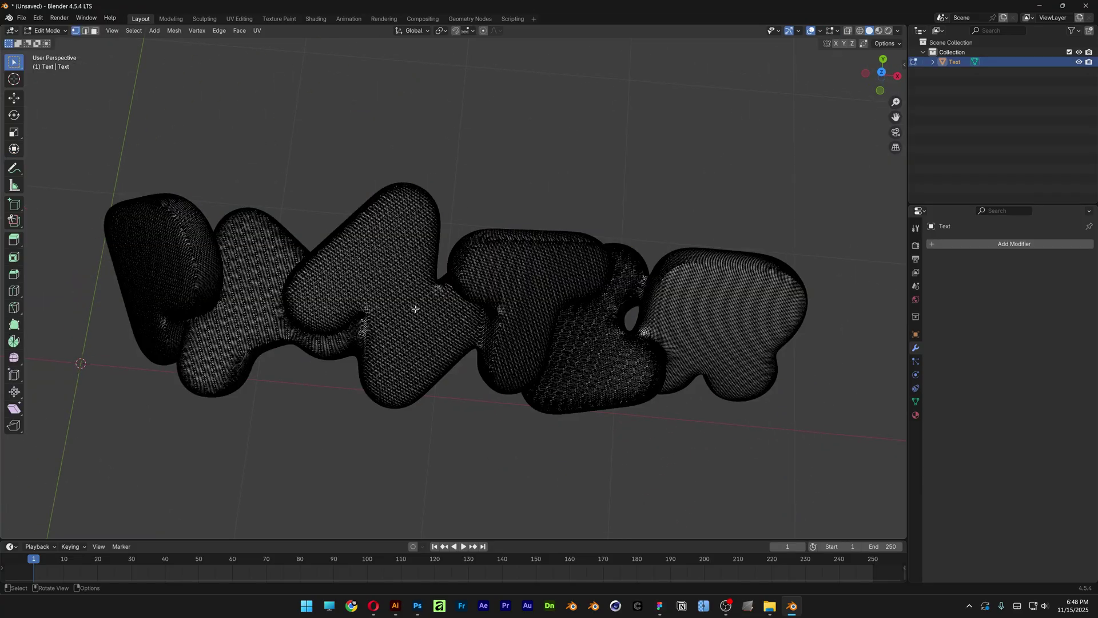
scroll(415, 308, up, 3)
key(Tab)
scroll(400, 310, down, 2)
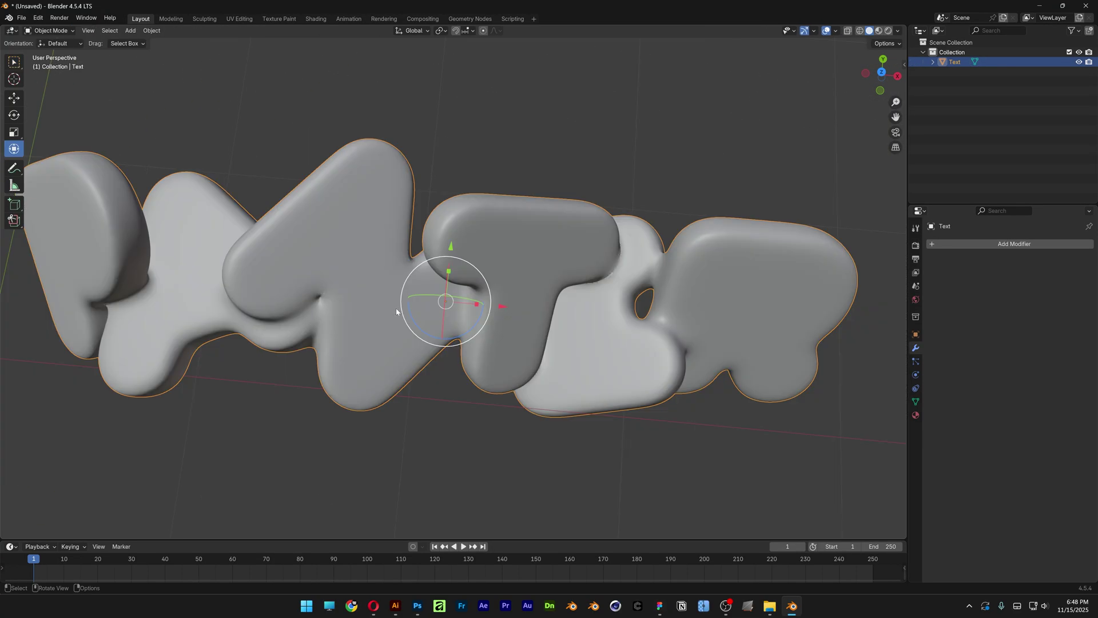
scroll(398, 310, up, 1)
scroll(398, 311, down, 1)
middle_drag(398, 311, 423, 310)
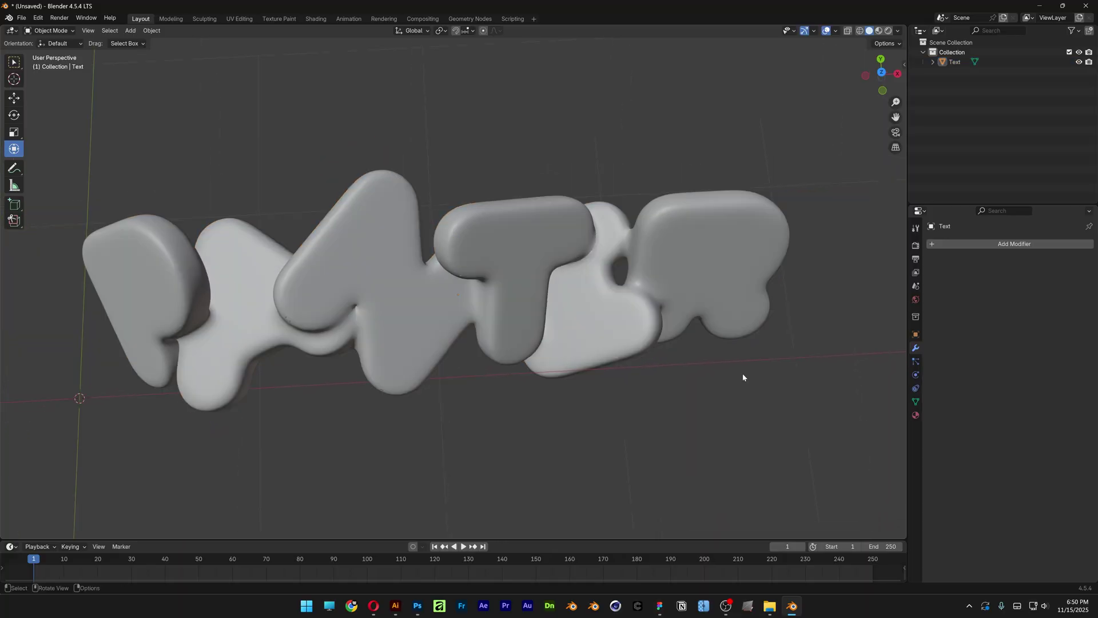